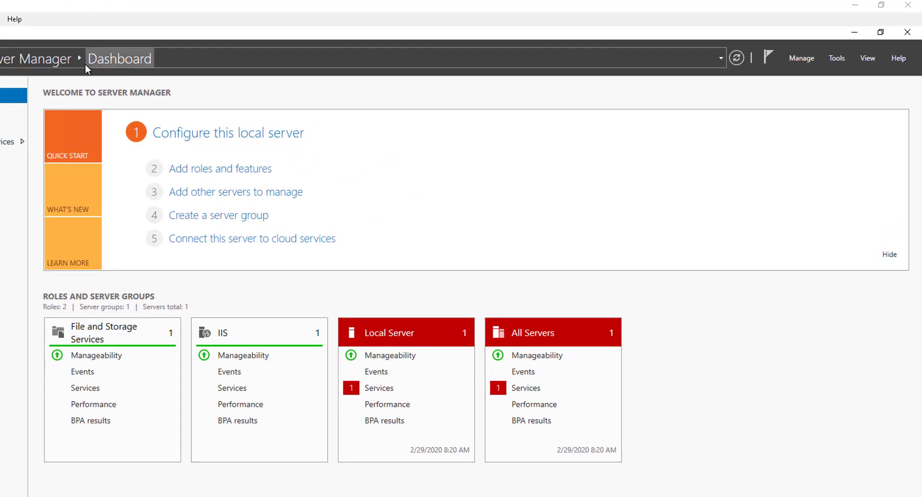
# Start Add Roles and Features for SCCM.O365.LOCAL and tick Windows Server Update Services with its management tools.
pyautogui.click(807, 60)
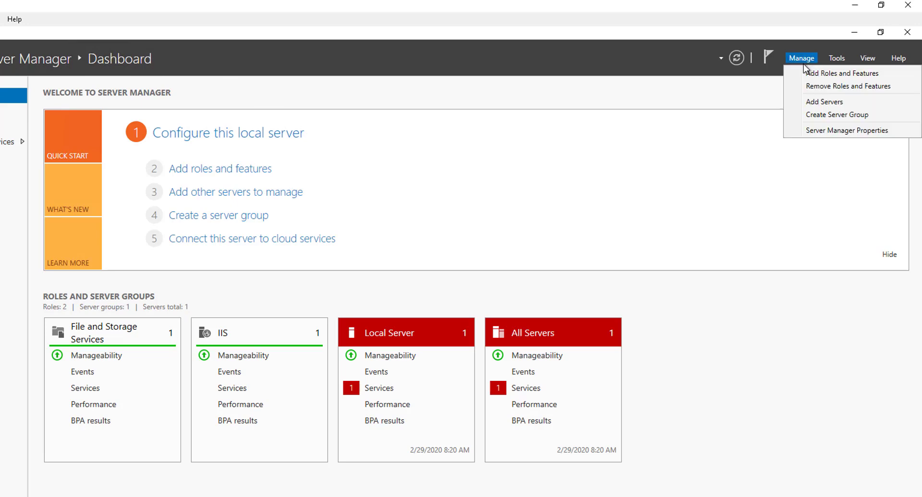
pyautogui.click(816, 77)
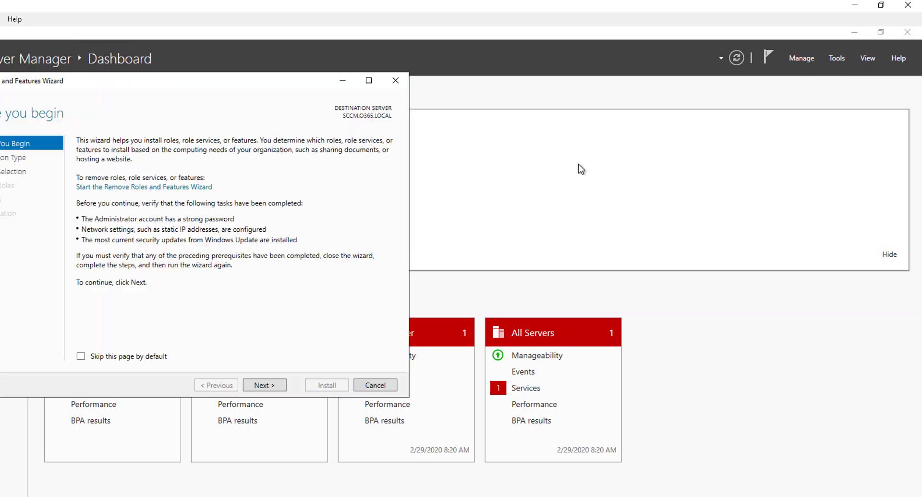
pyautogui.click(258, 390)
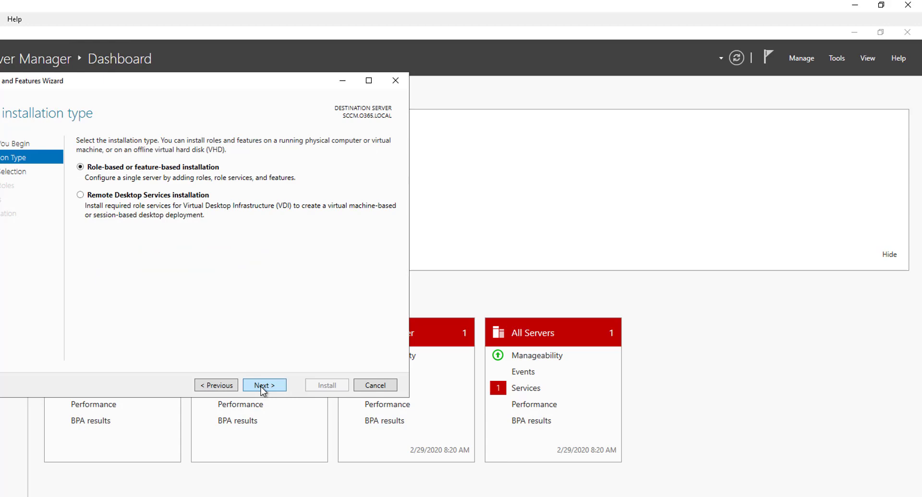
pyautogui.click(317, 387)
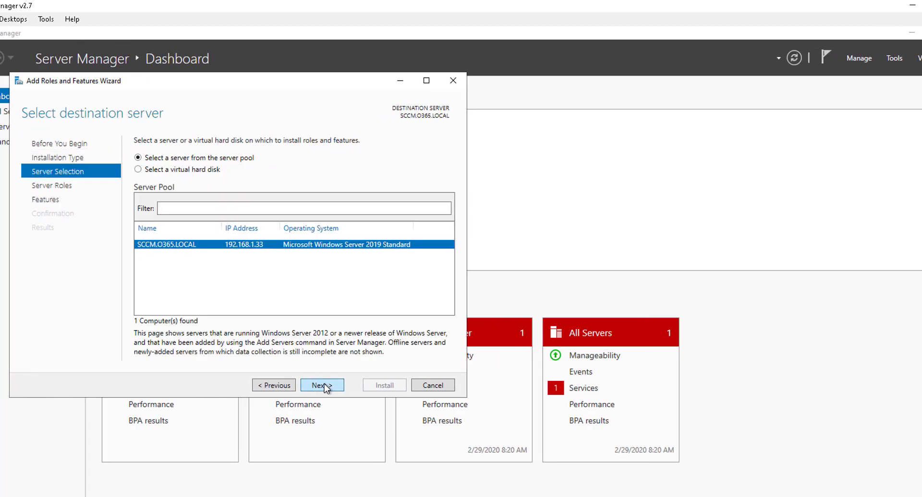
pyautogui.click(323, 386)
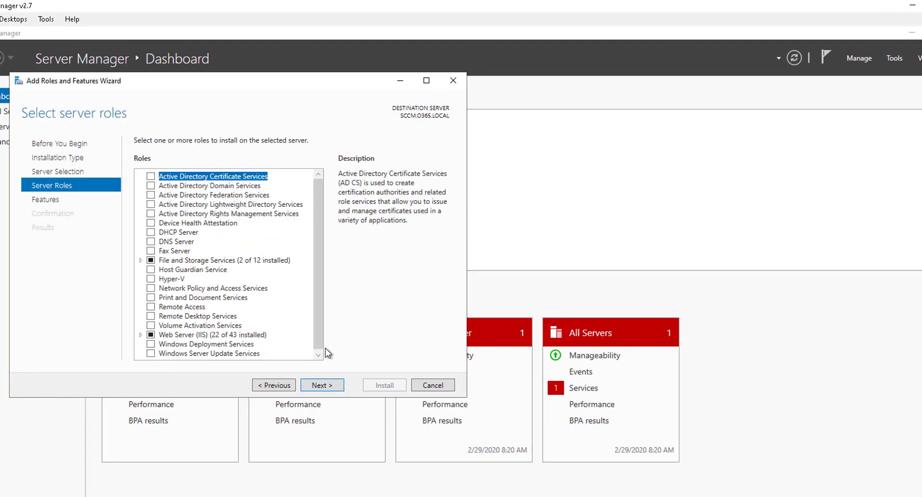
pyautogui.click(150, 354)
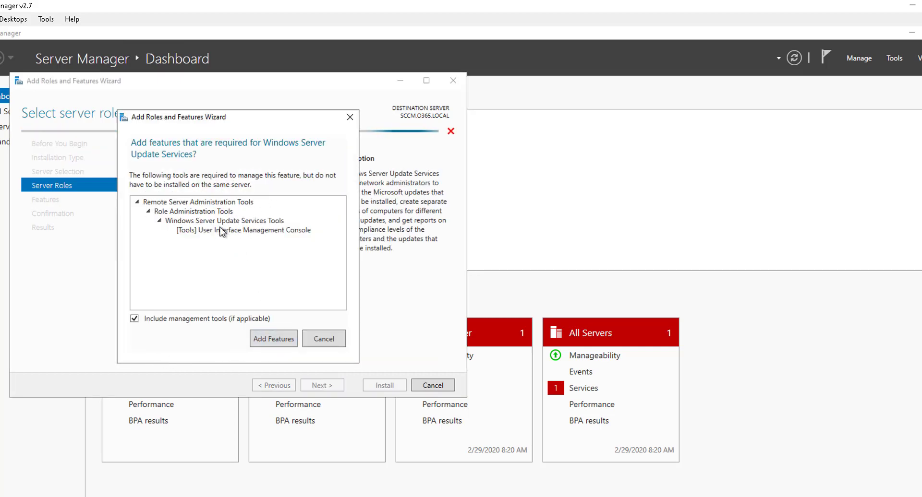
pyautogui.click(274, 339)
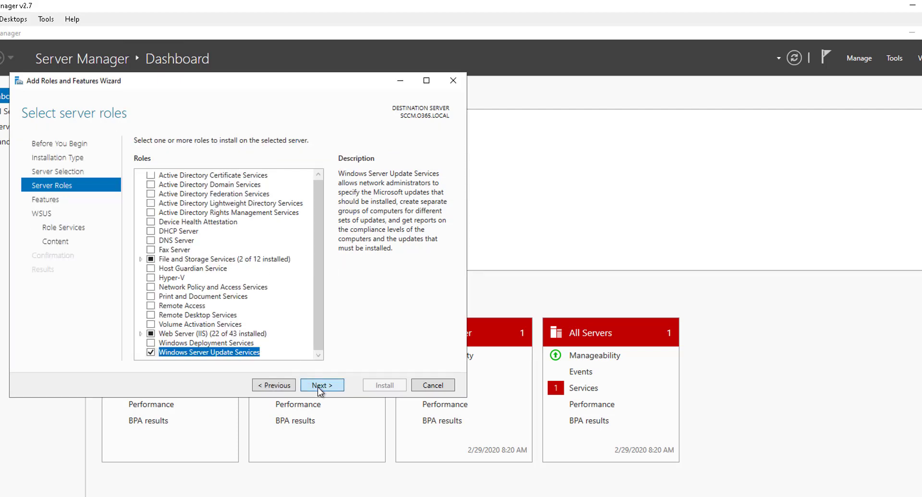
# Skip extra features and switch the WSUS role services from WID to SQL Server Connectivity.
pyautogui.click(319, 386)
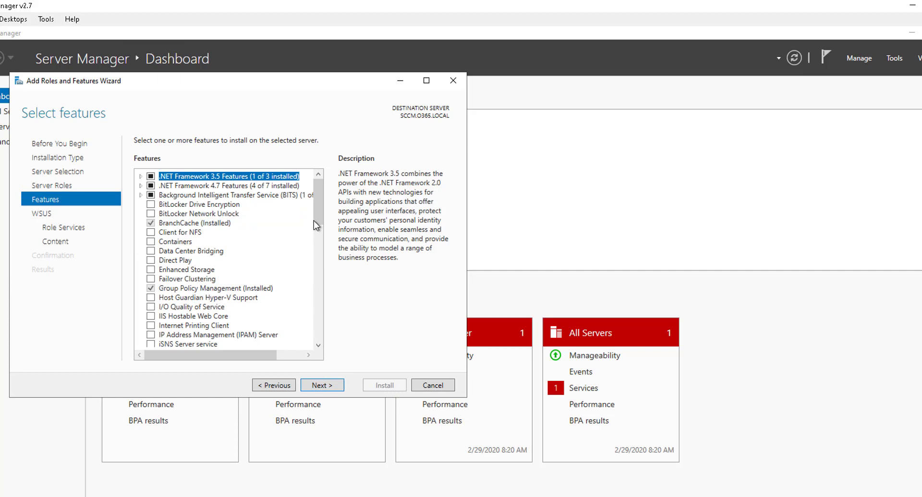
pyautogui.moveTo(321, 195); pyautogui.dragTo(310, 179)
pyautogui.click(140, 187)
pyautogui.click(140, 186)
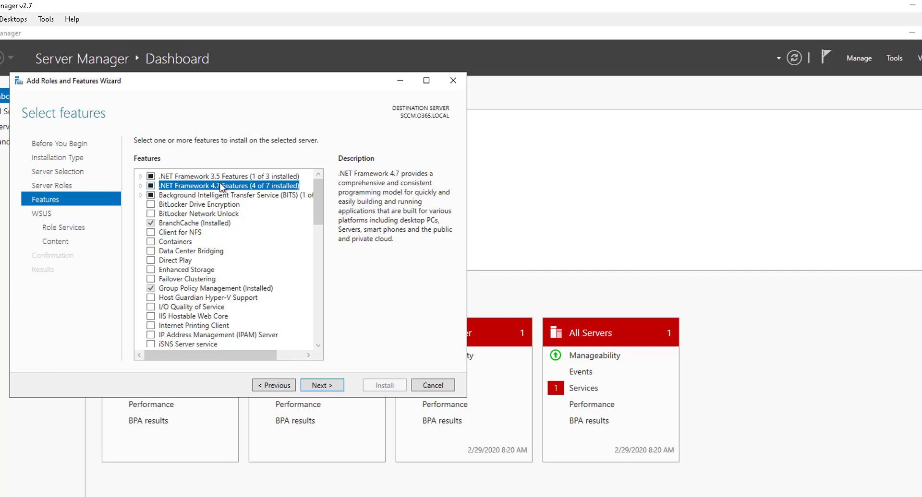
pyautogui.moveTo(318, 202); pyautogui.dragTo(329, 340)
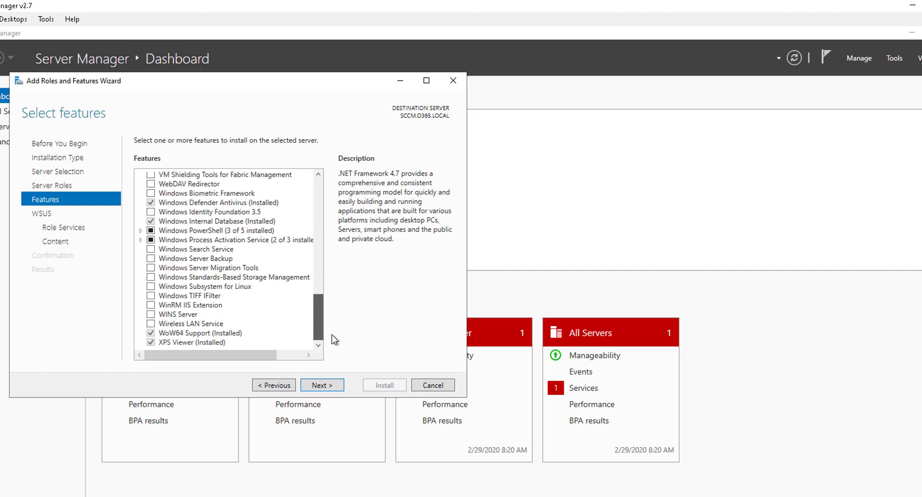
pyautogui.click(320, 387)
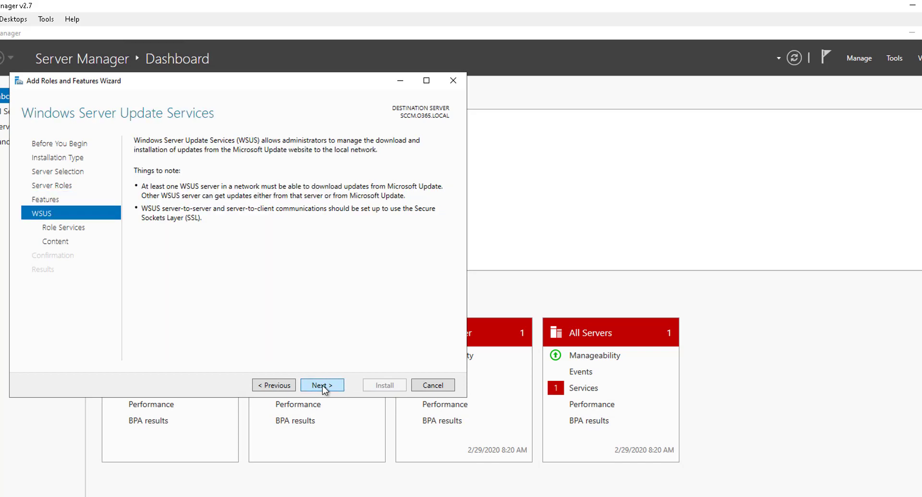
pyautogui.click(325, 390)
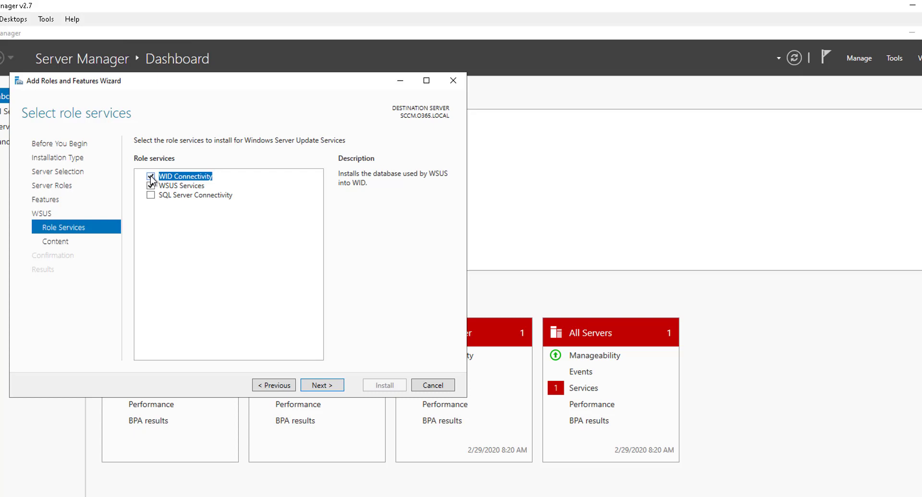
pyautogui.click(150, 195)
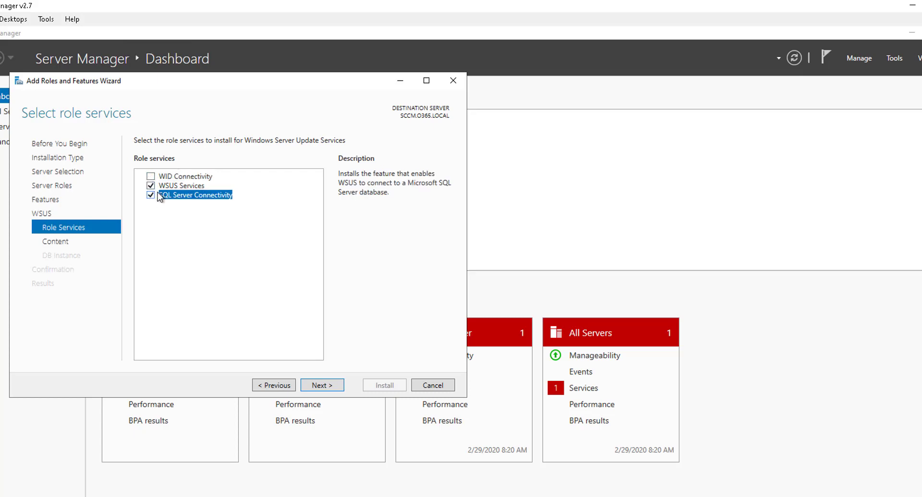
# Set the WSUS update content location to F:\WSUS.
pyautogui.click(320, 386)
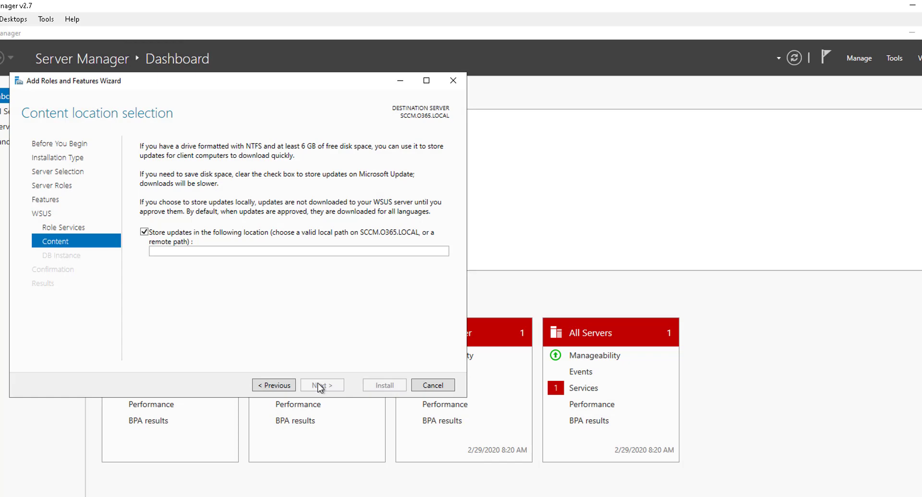
pyautogui.click(255, 250)
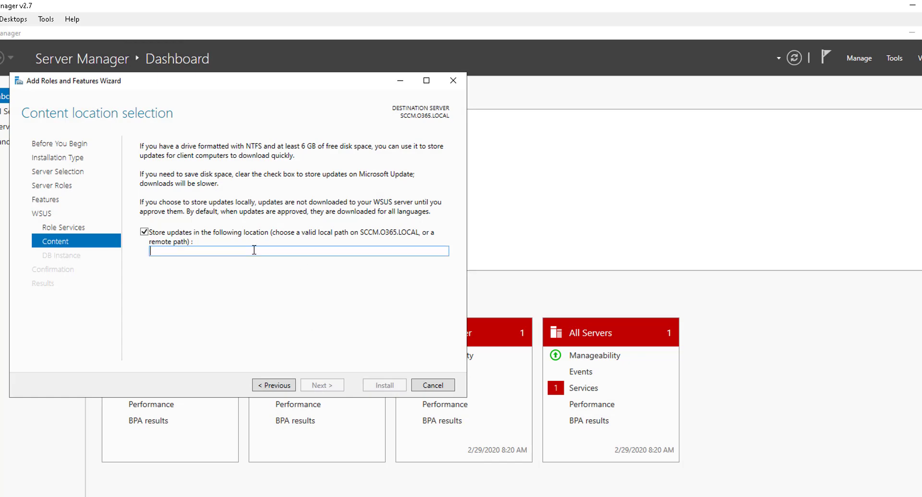
pyautogui.write('F')
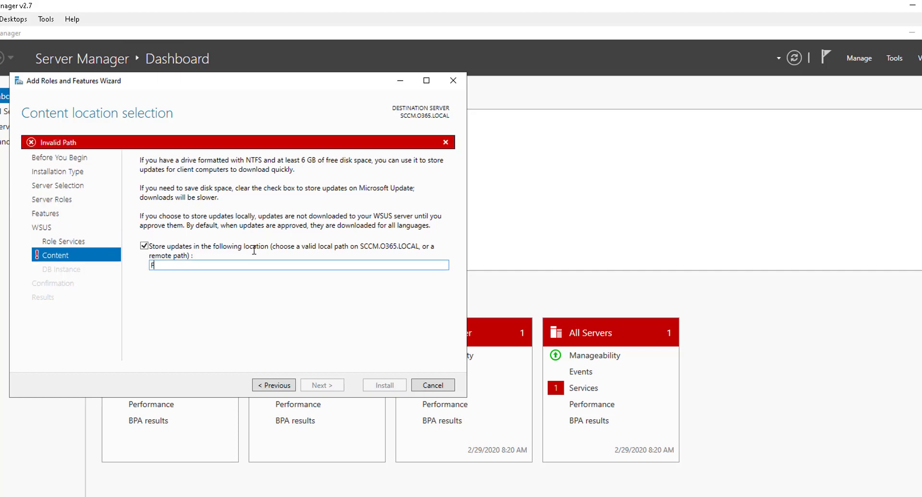
pyautogui.write(':\\WSUS')
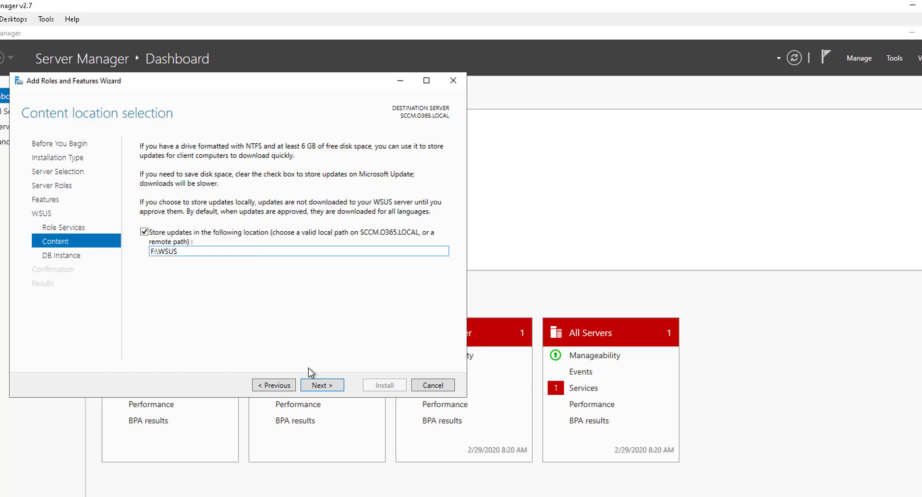
# Specify the database server and verify the connection succeeds.
pyautogui.click(320, 387)
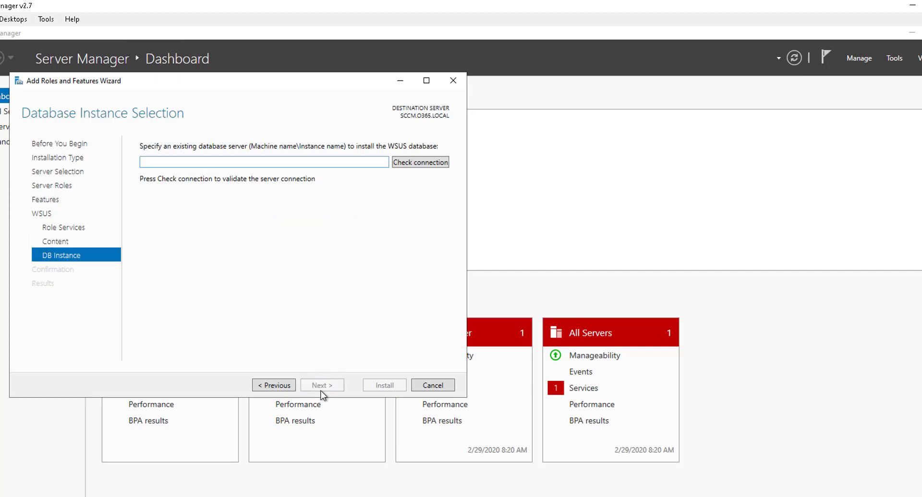
pyautogui.click(173, 160)
pyautogui.click(407, 165)
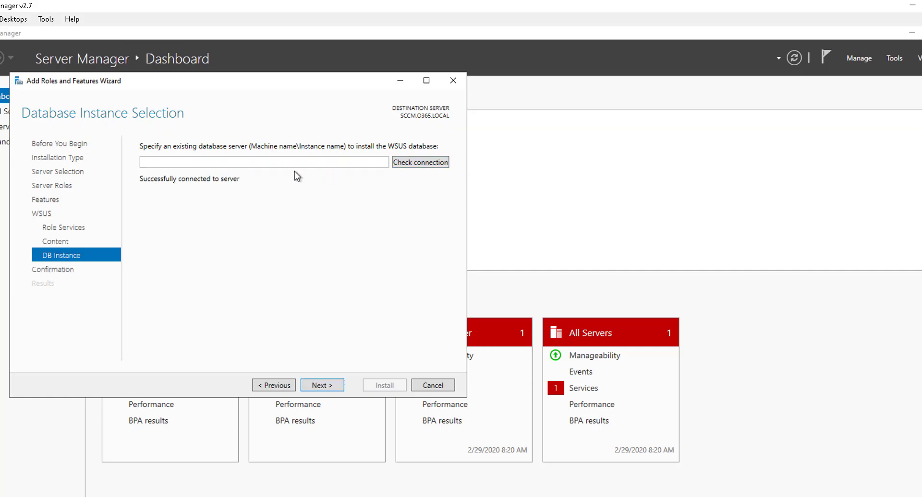
# Confirm the selections and install WSUS on SCCM.O365.LOCAL.
pyautogui.click(314, 387)
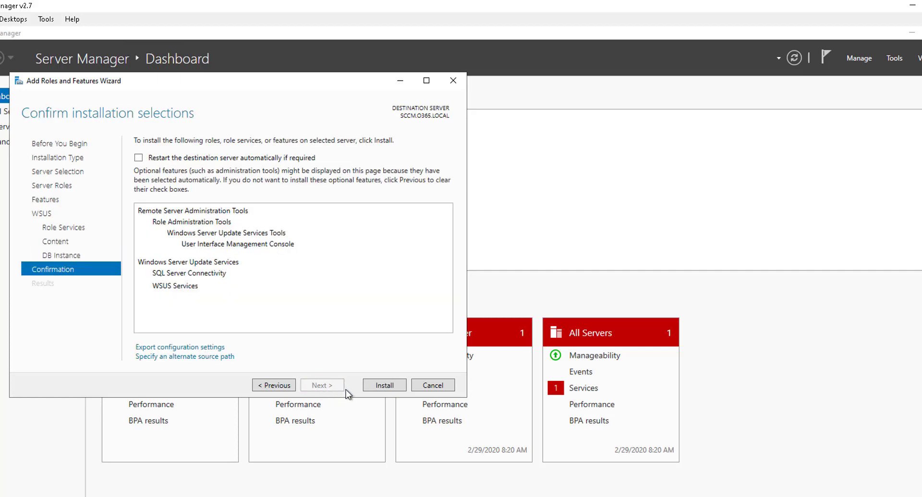
pyautogui.click(384, 387)
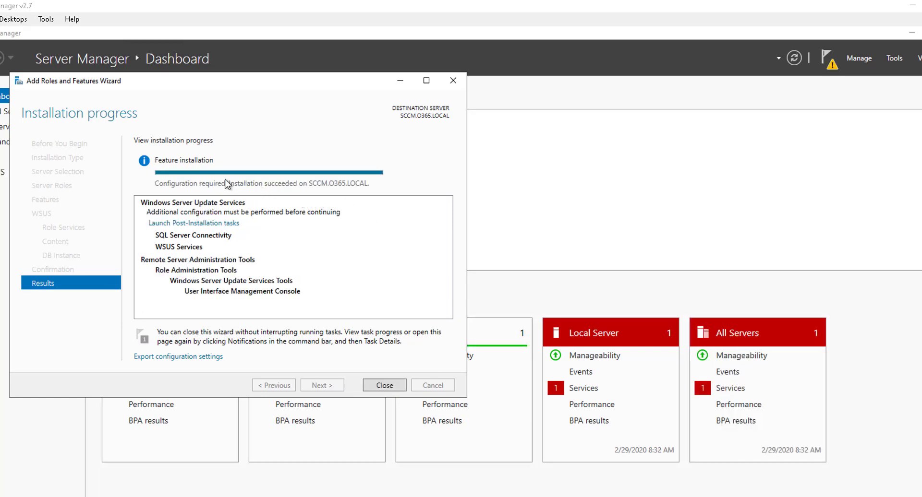
# Close the wizard, review the WSUS post-deployment notification, and minimize Server Manager.
pyautogui.click(384, 386)
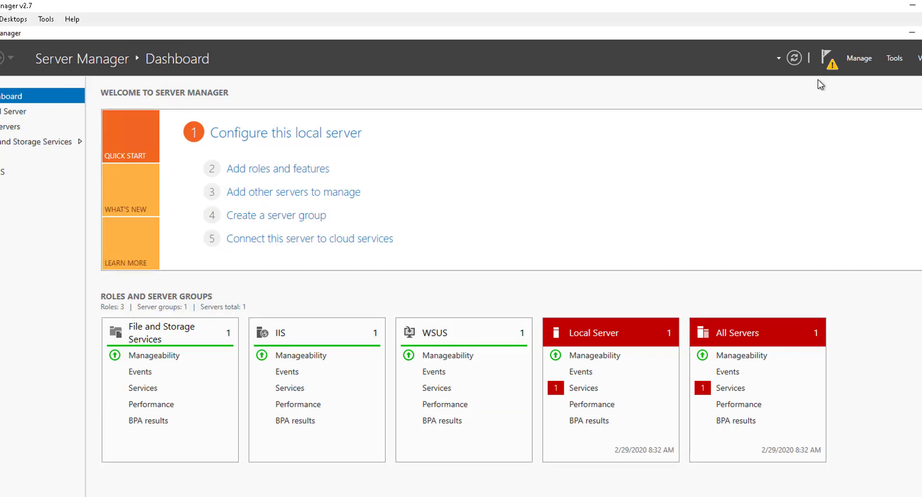
pyautogui.click(830, 67)
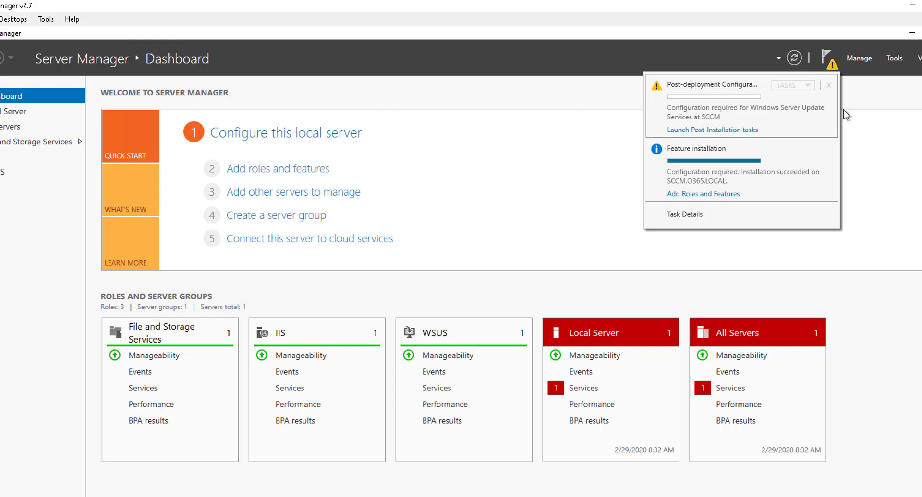
pyautogui.click(872, 89)
pyautogui.click(912, 32)
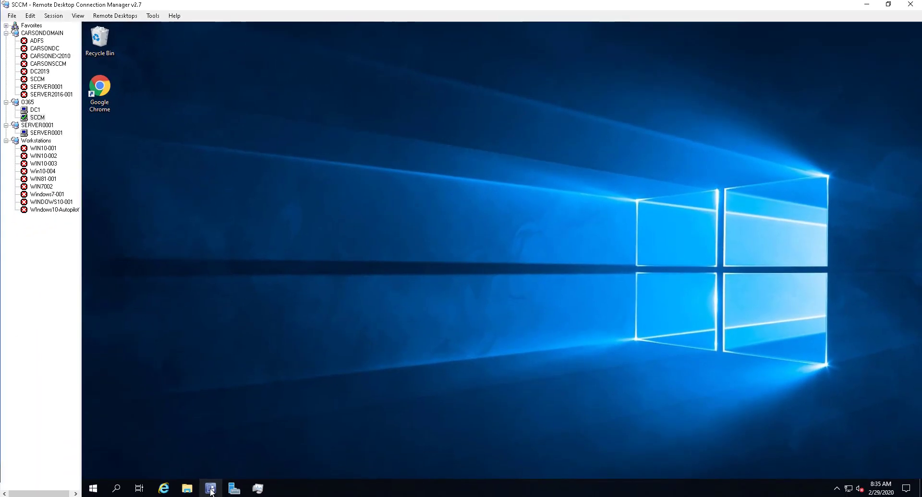
# In the maximized console, go to Administration > Site Configuration > Servers and Site System Roles and select SCCM.O365.LOCAL.
pyautogui.click(210, 488)
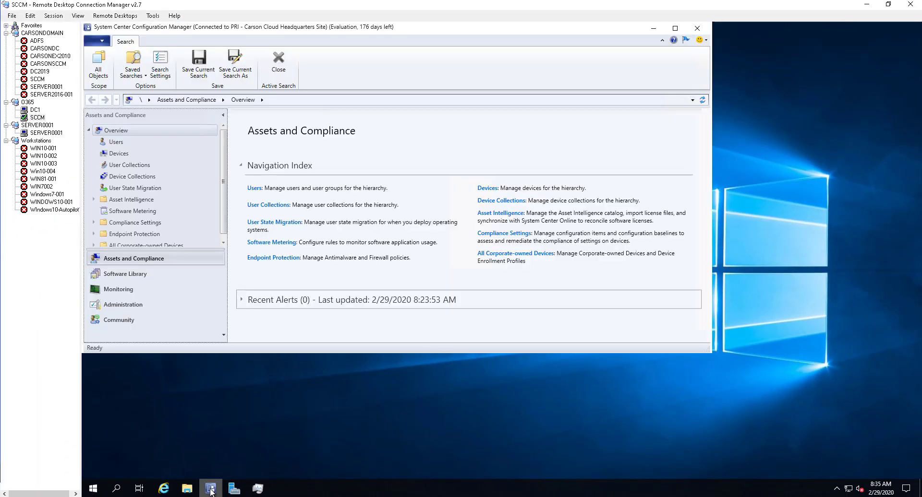
pyautogui.click(675, 28)
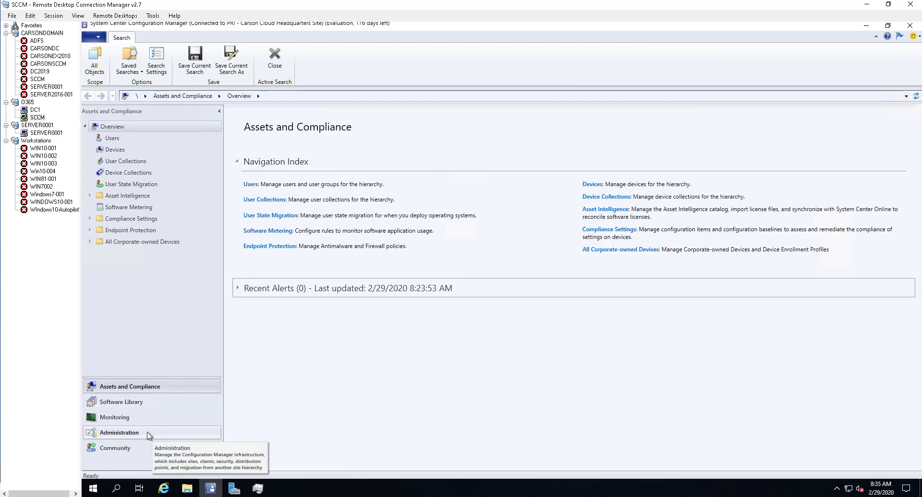
pyautogui.click(129, 434)
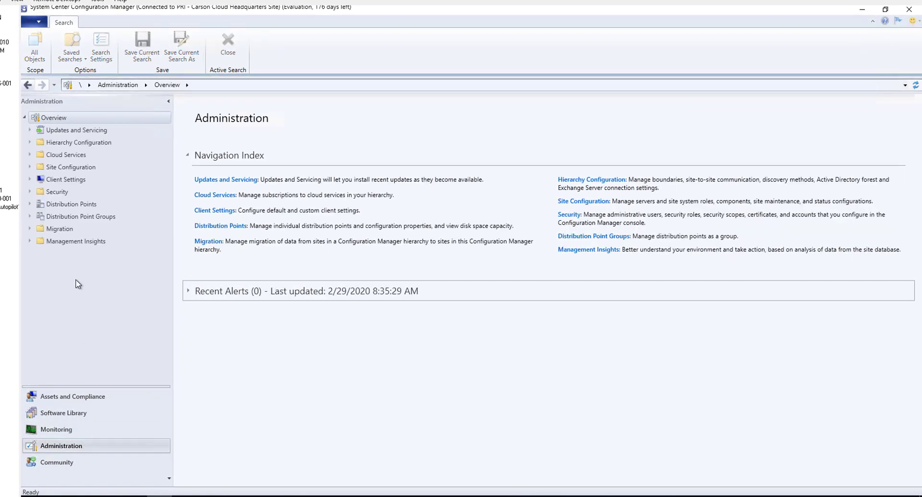
pyautogui.click(30, 167)
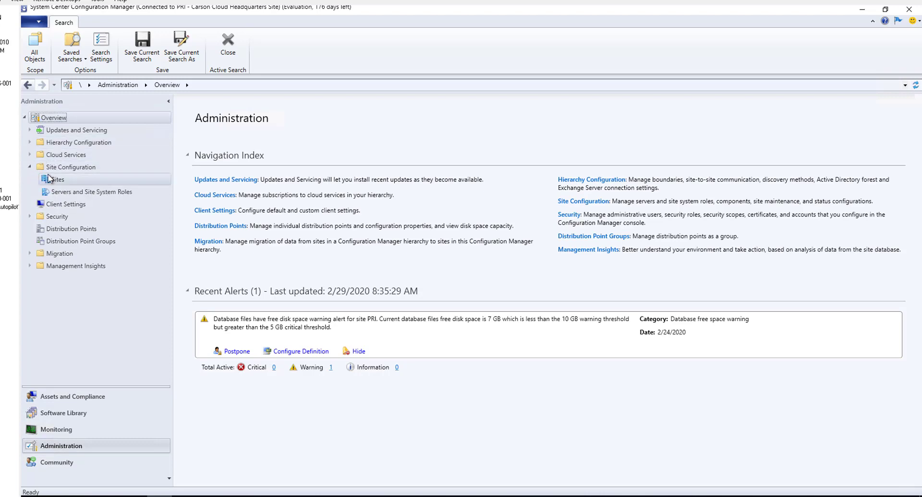
pyautogui.click(71, 194)
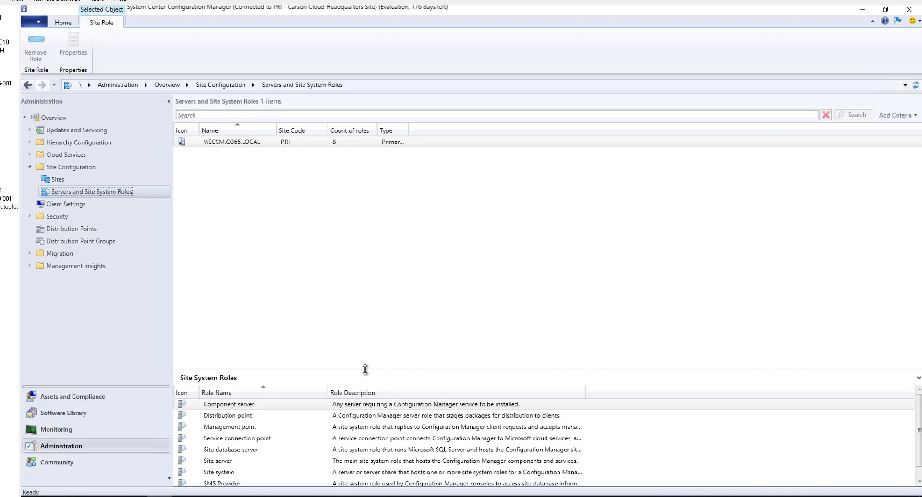
pyautogui.moveTo(365, 371); pyautogui.dragTo(248, 155)
pyautogui.click(240, 143)
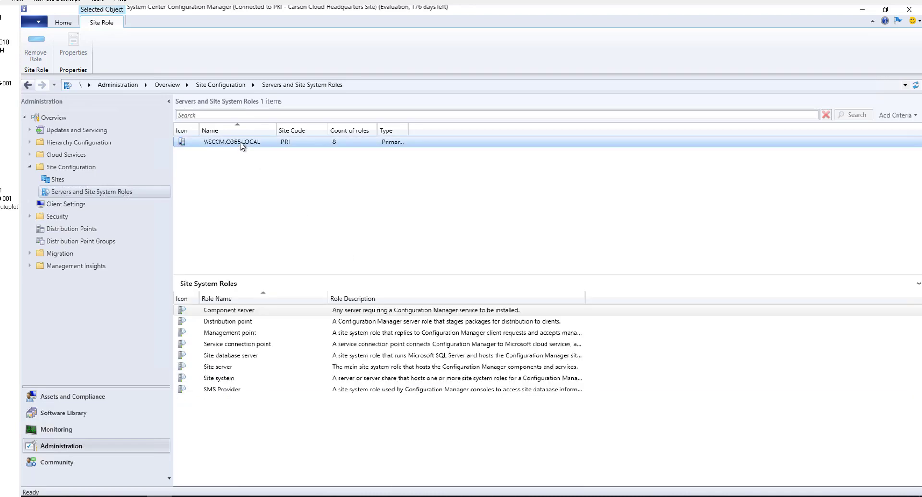
# Launch Add Site System Roles for SCCM.O365.LOCAL, keeping the default General and Proxy settings.
pyautogui.rightClick(242, 146)
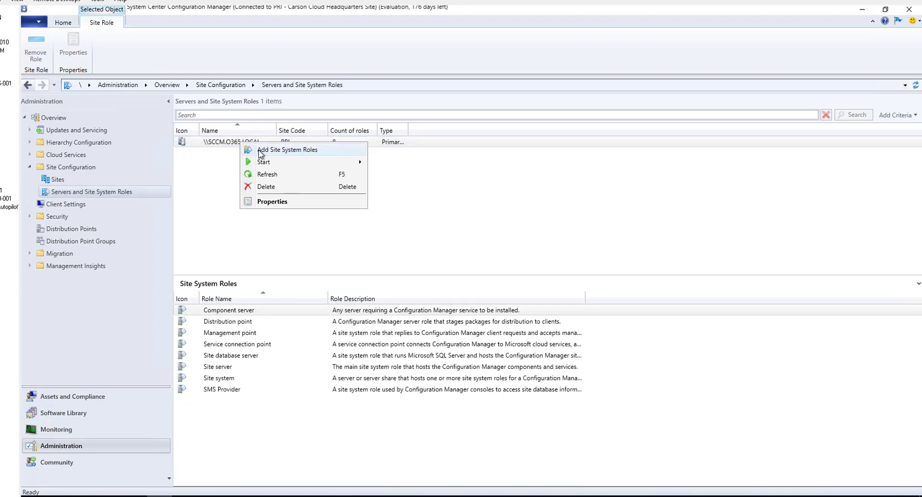
pyautogui.click(281, 152)
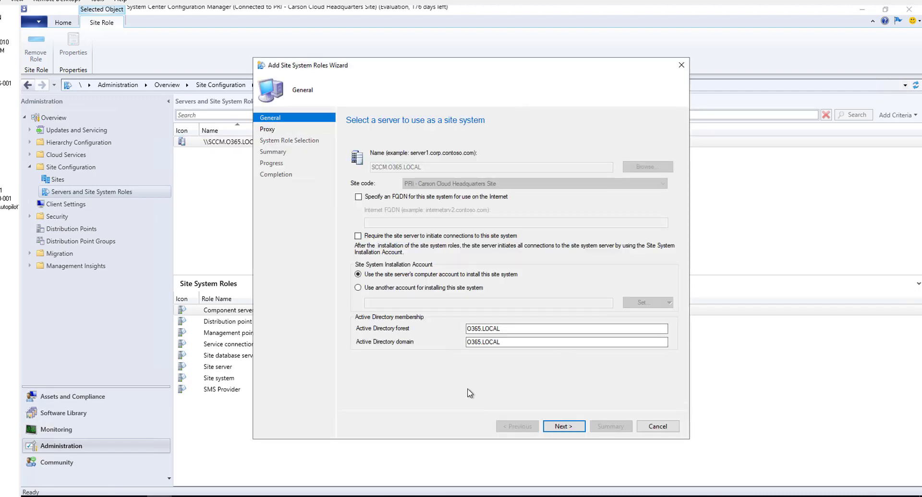
pyautogui.click(567, 427)
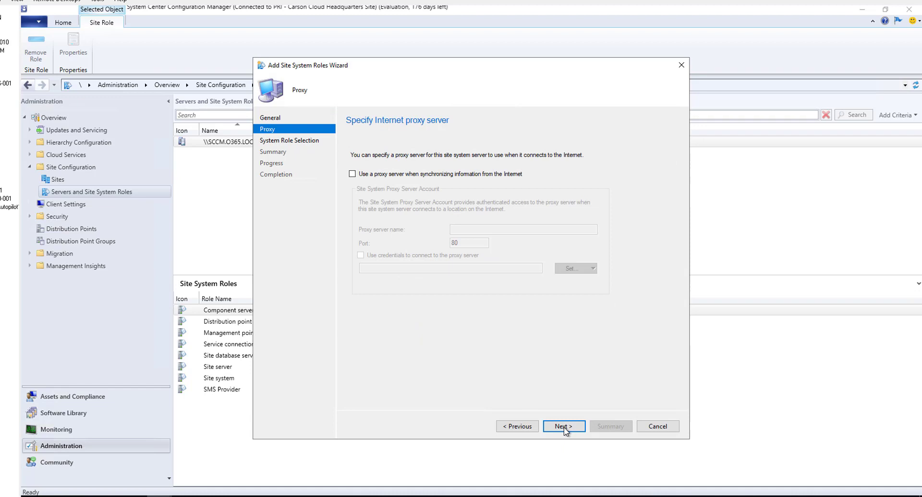
pyautogui.click(563, 427)
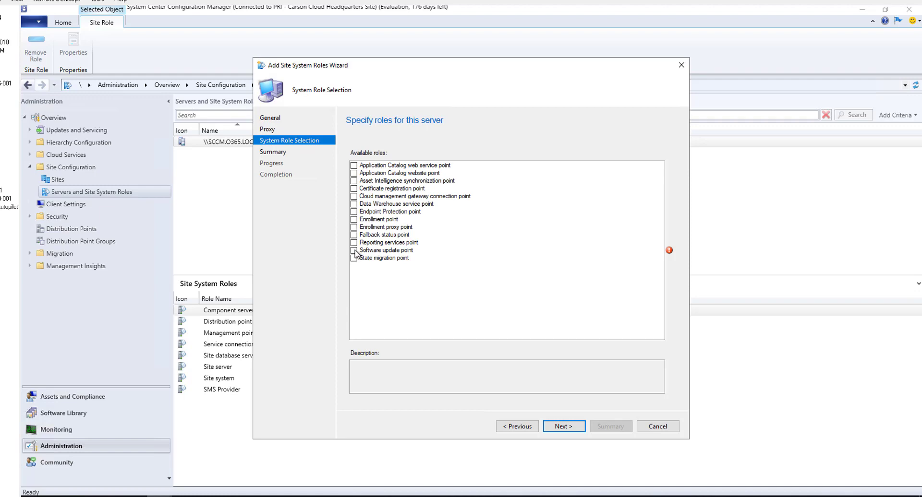
# Add the Software update point role using WSUS ports 8530 and 8531, keeping default proxy settings.
pyautogui.click(354, 251)
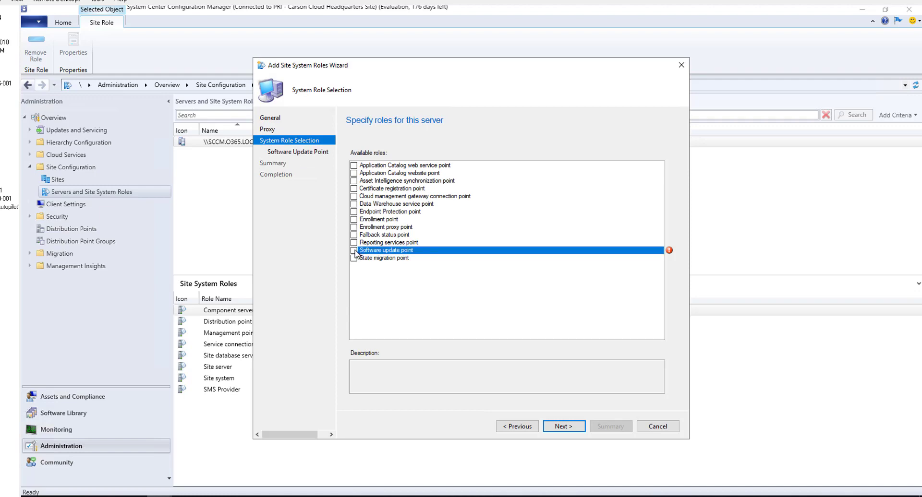
pyautogui.click(563, 427)
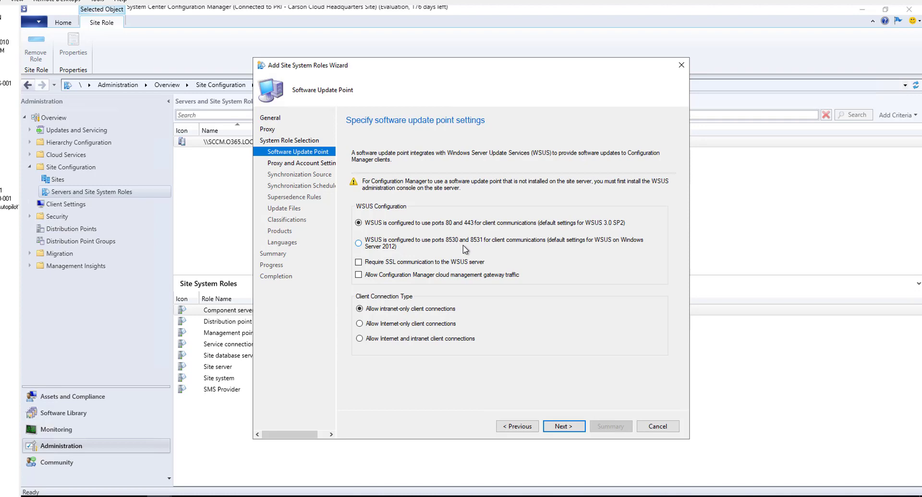
pyautogui.click(359, 244)
pyautogui.click(563, 427)
pyautogui.click(564, 428)
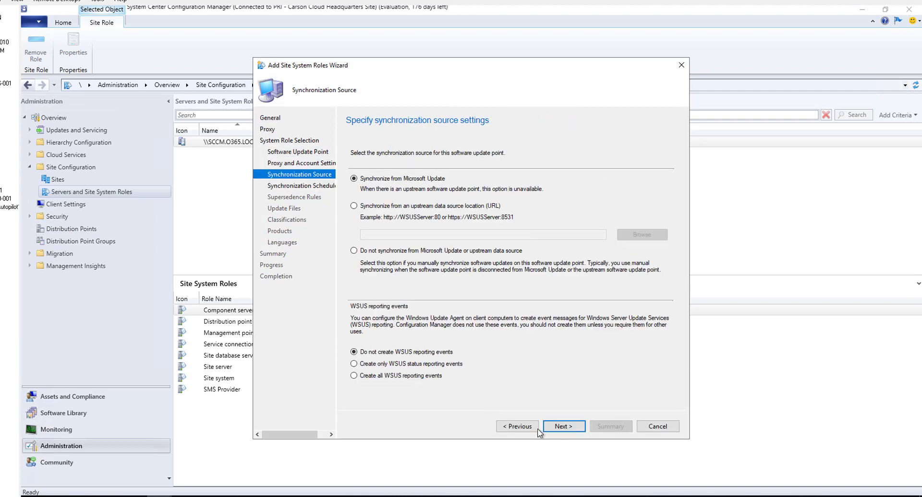
pyautogui.click(515, 427)
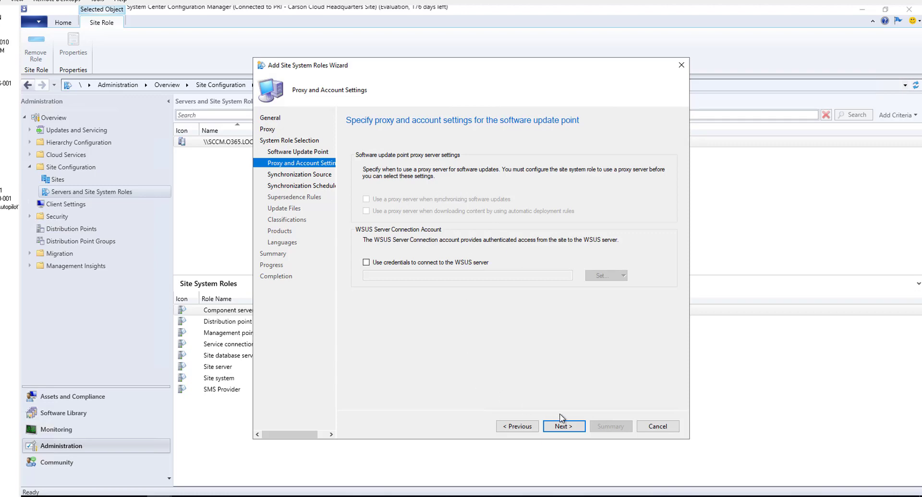
pyautogui.click(571, 427)
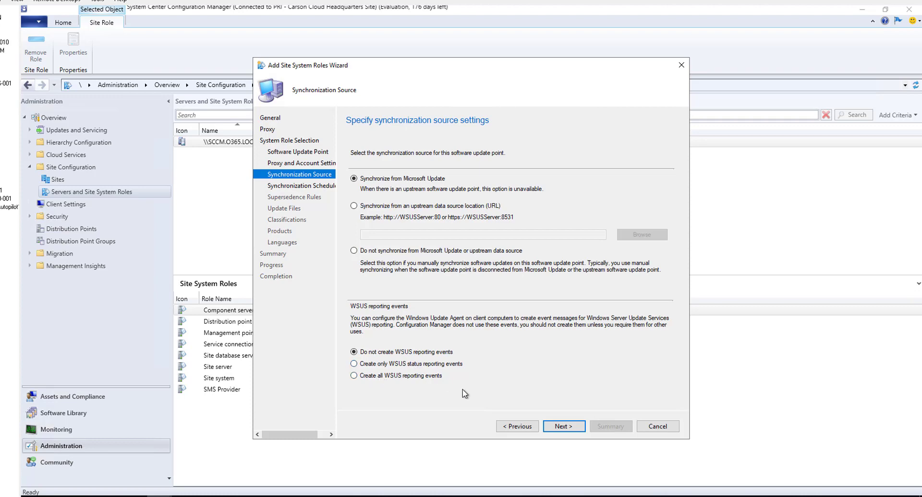
# Enable scheduled synchronization on a simple schedule with the interval measured in days.
pyautogui.click(562, 428)
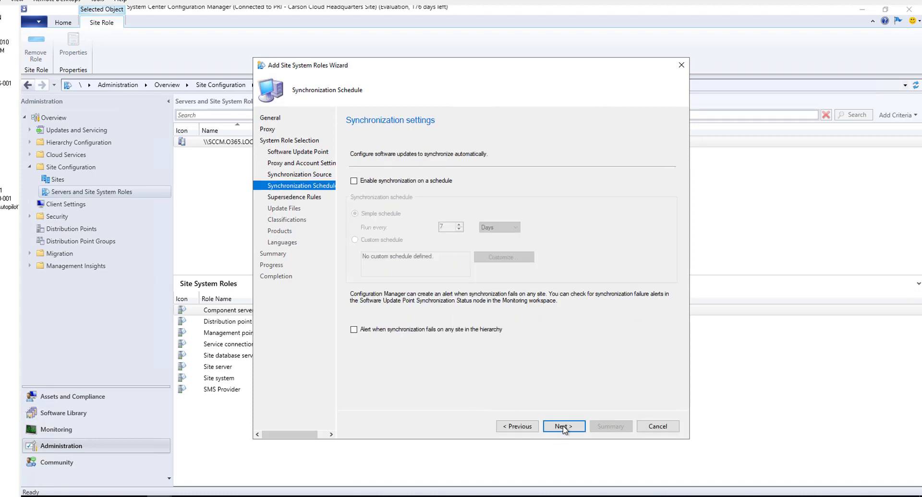
pyautogui.click(359, 185)
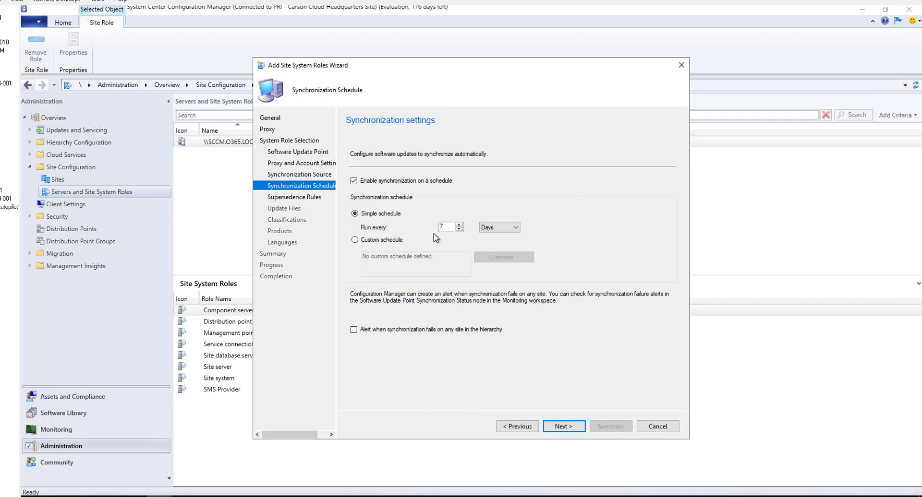
pyautogui.click(486, 231)
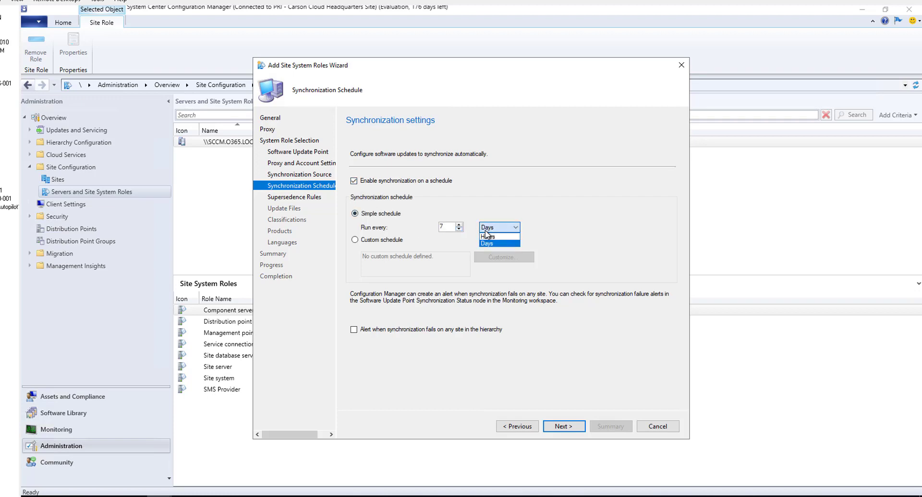
pyautogui.click(486, 231)
pyautogui.click(459, 229)
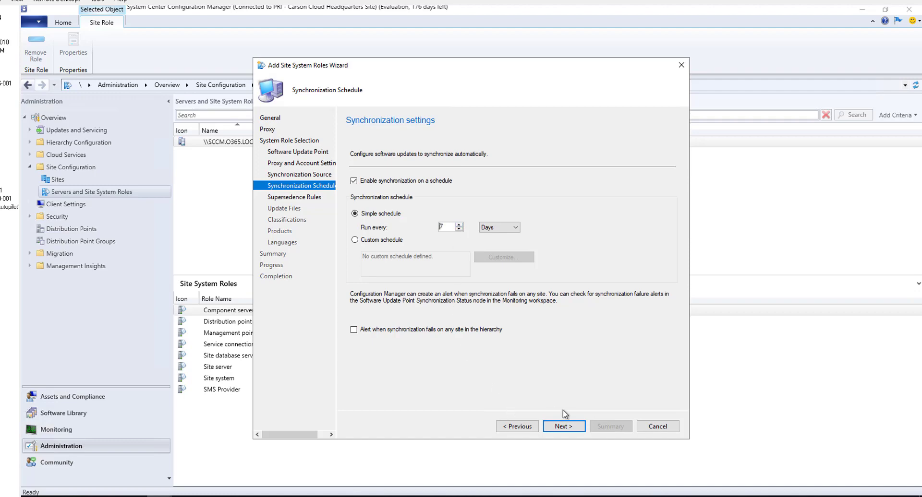
pyautogui.click(570, 432)
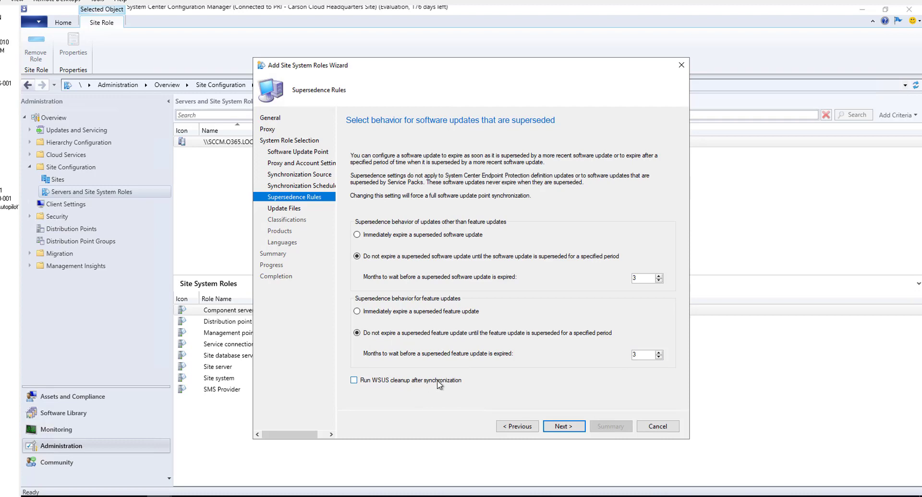
# Enable WSUS cleanup after synchronization and keep the default update file options.
pyautogui.click(354, 380)
pyautogui.click(567, 429)
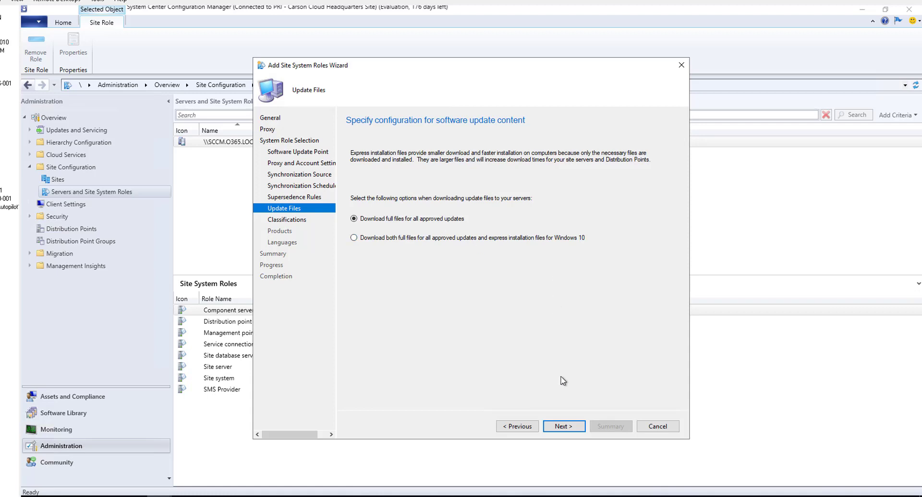
pyautogui.click(569, 427)
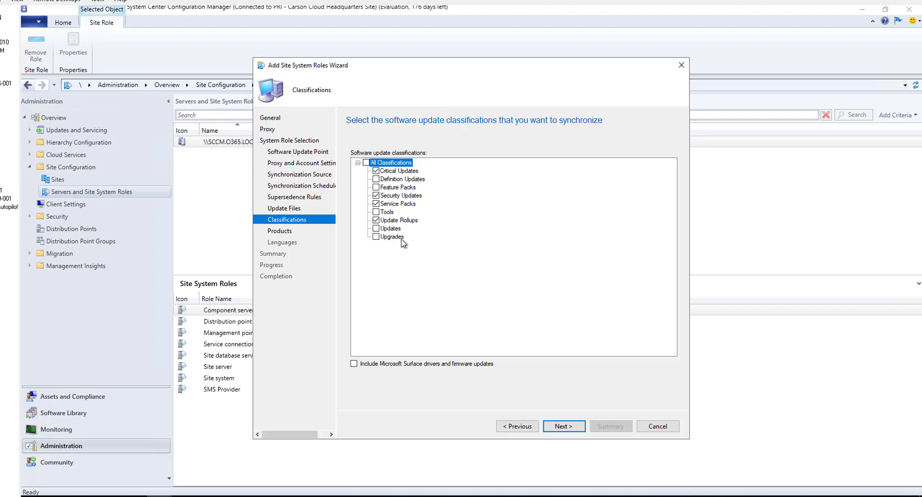
# Add Upgrades, Tools, Feature Packs and Updates to the synchronized classifications.
pyautogui.click(377, 237)
pyautogui.click(231, 211)
pyautogui.click(377, 213)
pyautogui.click(376, 180)
# On the Products page, untick Office 2007 under All Products > Microsoft > Office.
pyautogui.click(568, 429)
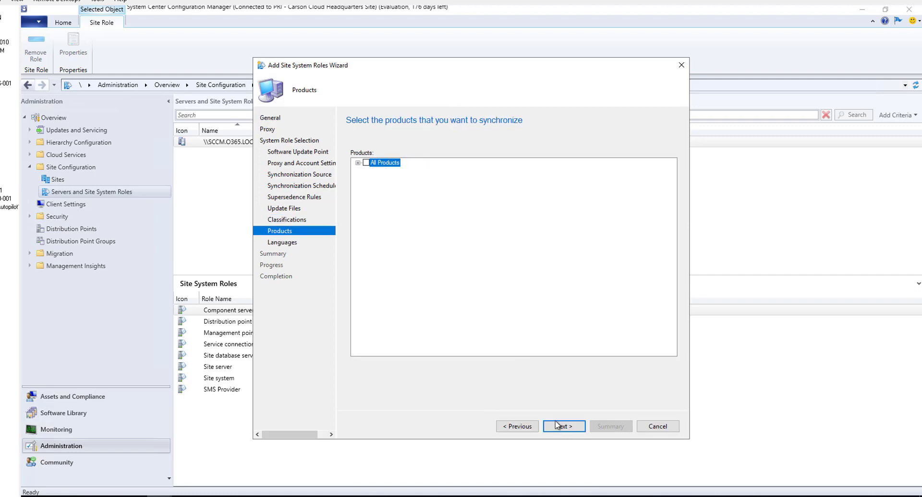
pyautogui.click(358, 163)
pyautogui.click(366, 171)
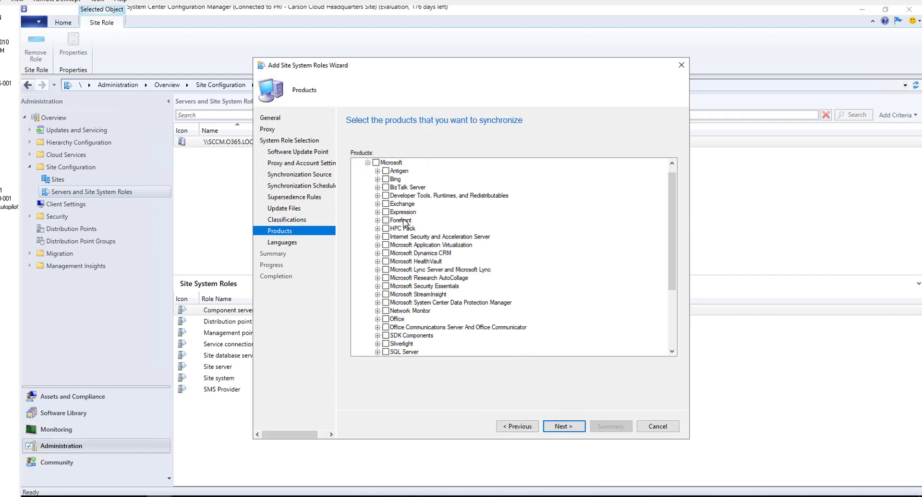
pyautogui.scroll(-1, 663, 250)
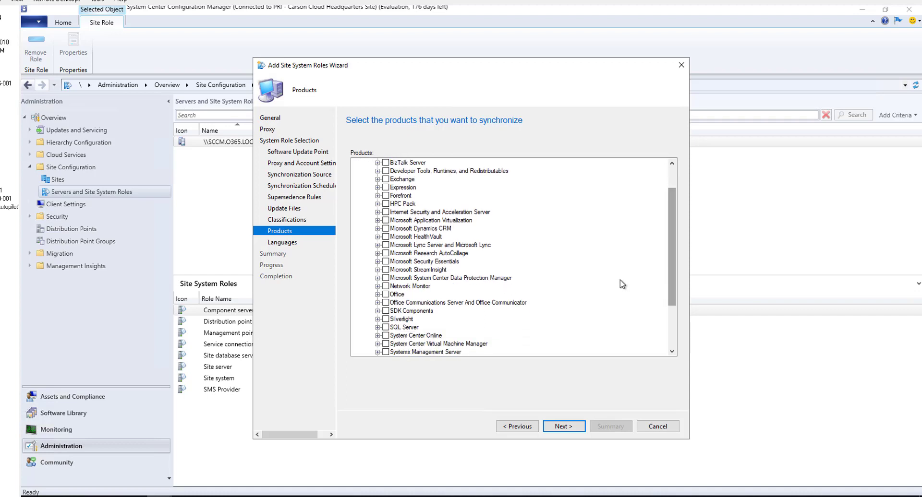
pyautogui.click(378, 295)
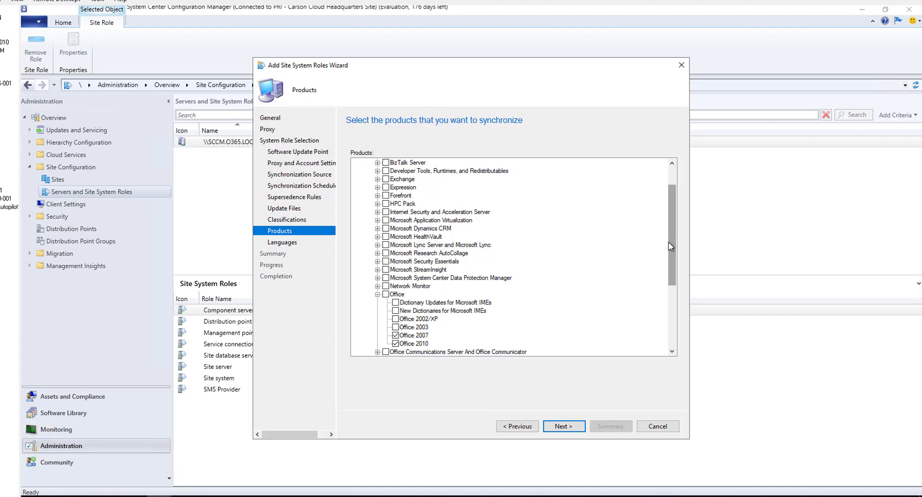
pyautogui.click(396, 335)
# Untick Windows Server 2003, Server 2003 Datacenter Edition and Windows Server 2008.
pyautogui.moveTo(673, 237); pyautogui.dragTo(672, 298)
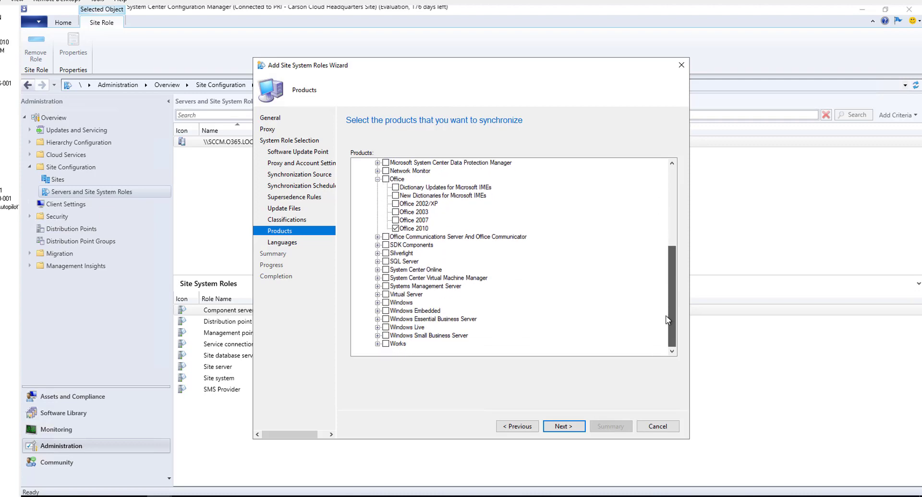
pyautogui.click(377, 303)
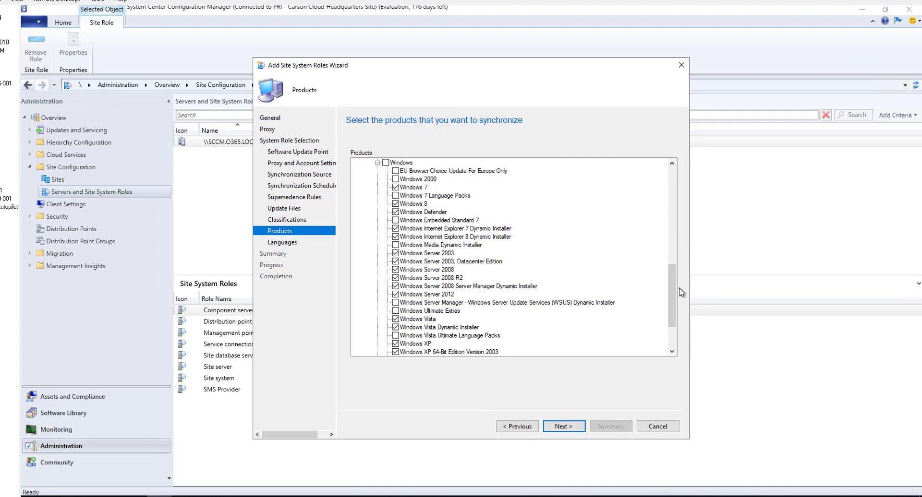
pyautogui.click(395, 261)
pyautogui.click(396, 254)
pyautogui.click(396, 269)
# Untick Windows Vista and the three Windows XP products, keeping Windows Server 2008 R2 selected.
pyautogui.moveTo(670, 294); pyautogui.dragTo(676, 315)
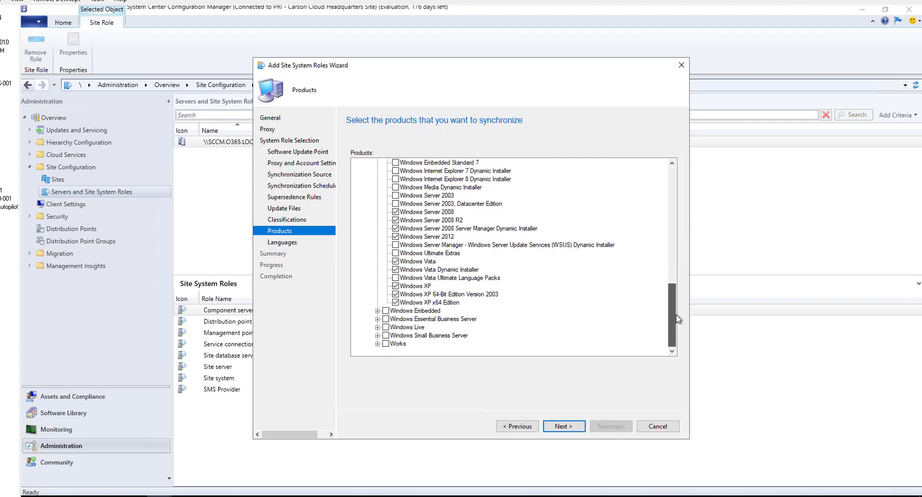
pyautogui.click(396, 261)
pyautogui.click(397, 220)
pyautogui.click(397, 221)
pyautogui.click(396, 303)
pyautogui.click(396, 295)
pyautogui.click(396, 286)
# Clear Chinese (Simplified), French and German for both update files and summary details.
pyautogui.click(568, 428)
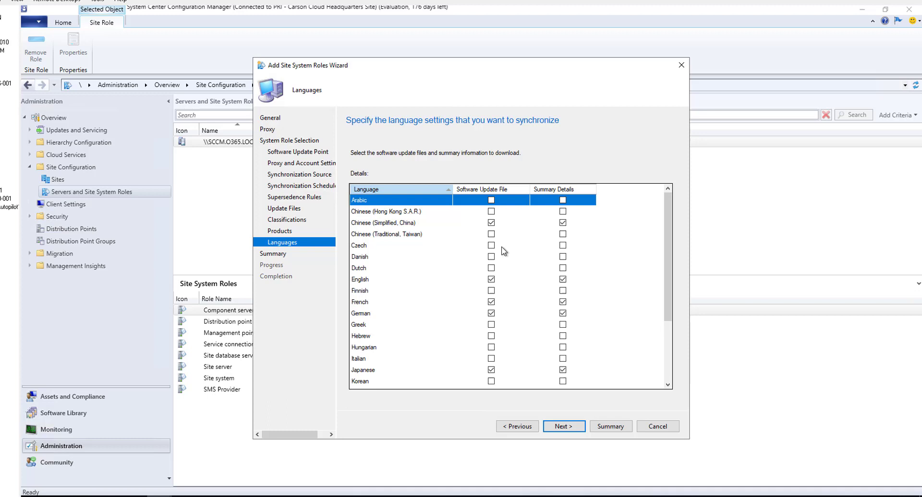
pyautogui.click(491, 223)
pyautogui.click(563, 223)
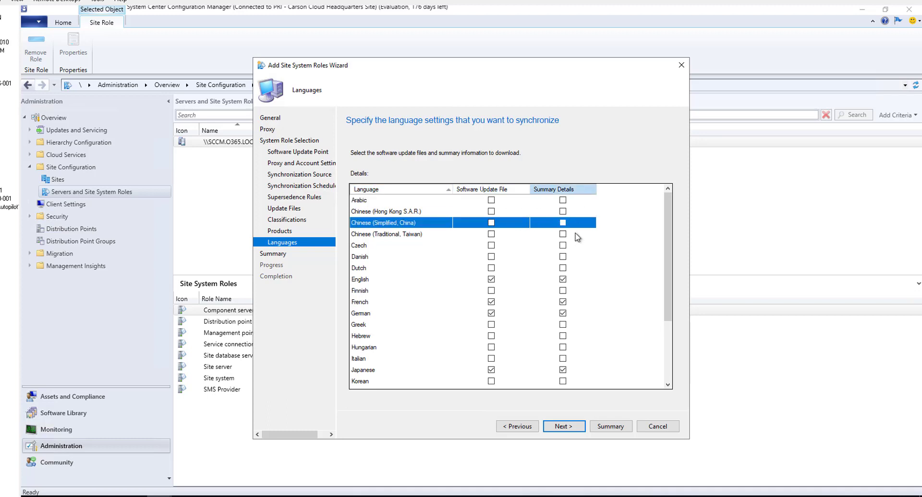
pyautogui.click(491, 280)
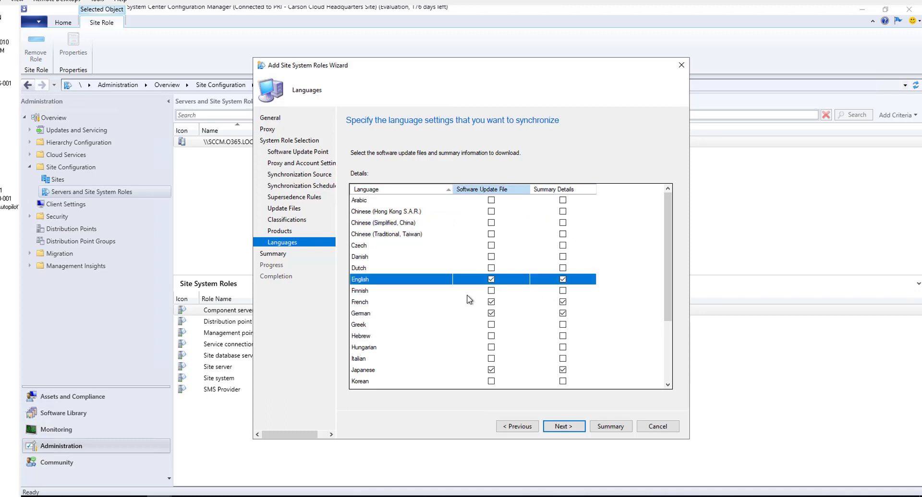
pyautogui.click(491, 302)
pyautogui.click(491, 314)
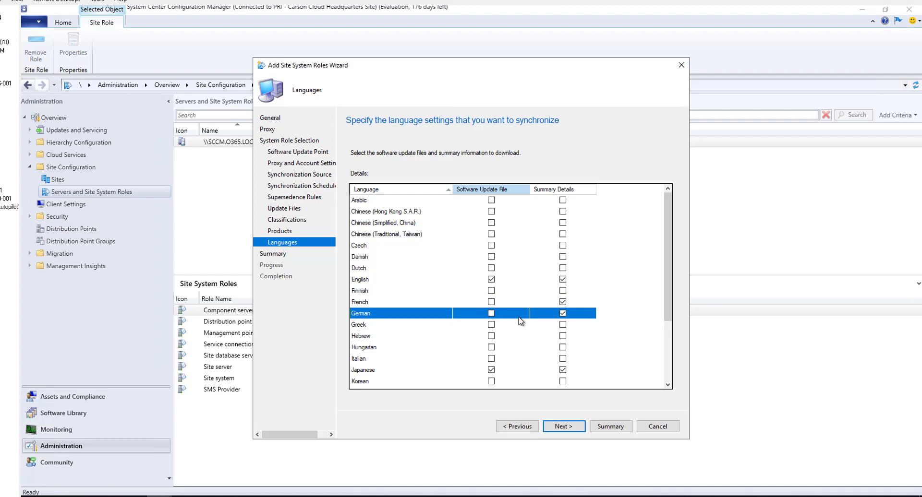
pyautogui.click(563, 314)
pyautogui.click(563, 302)
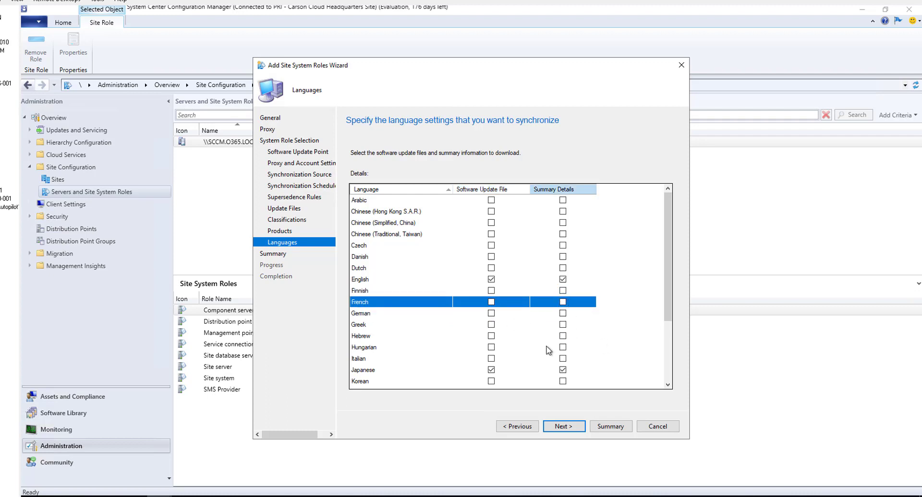
# Clear Japanese and Russian in both columns, leaving only English, and proceed to Summary.
pyautogui.click(492, 370)
pyautogui.click(583, 371)
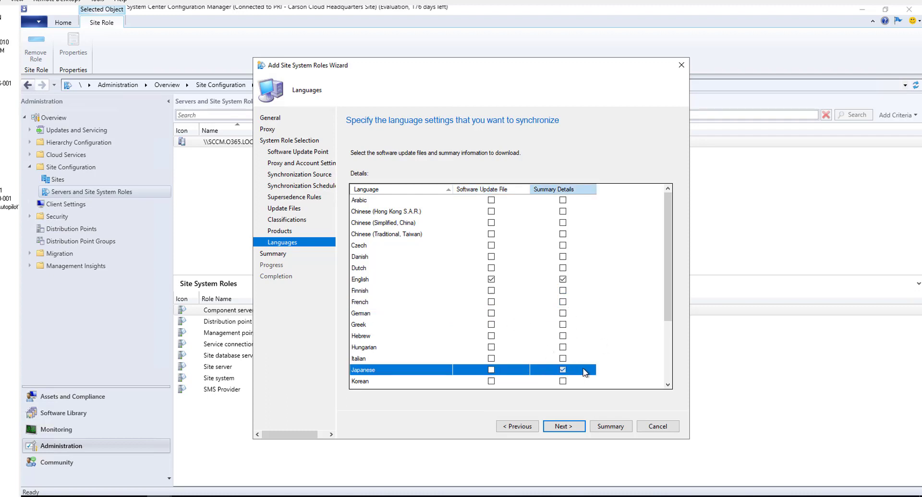
pyautogui.click(669, 374)
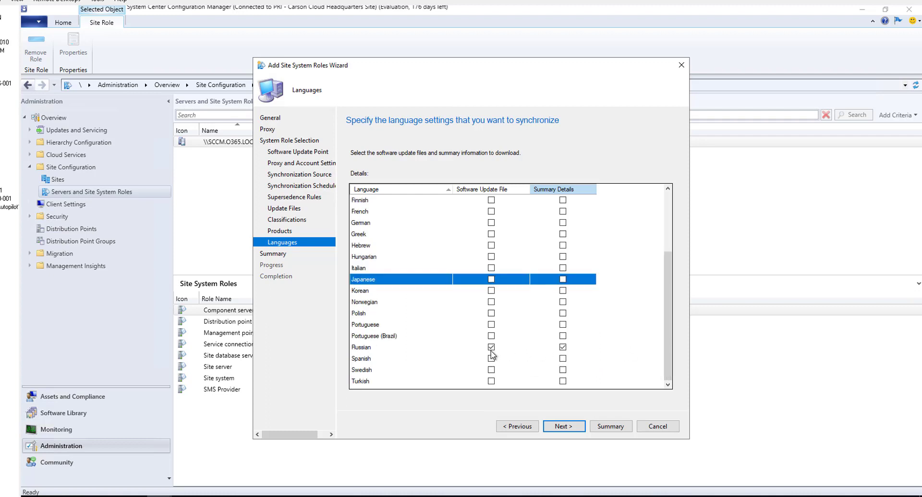
pyautogui.click(491, 348)
pyautogui.click(568, 353)
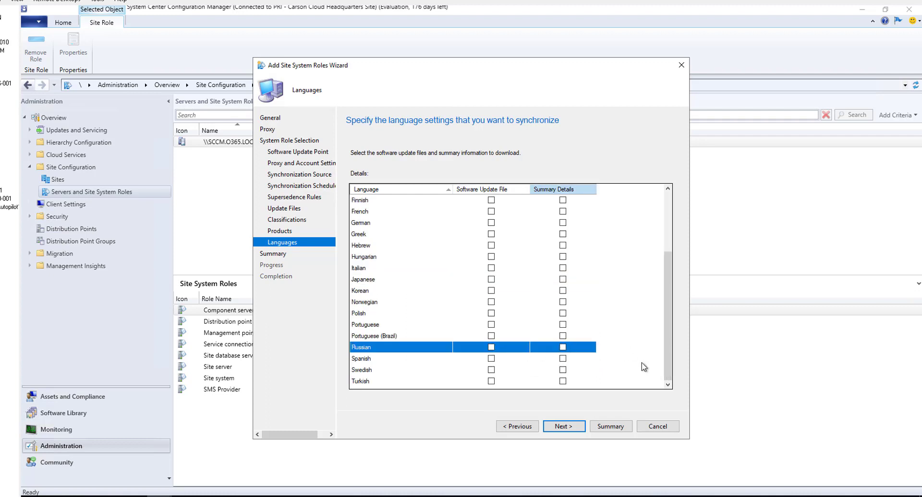
pyautogui.moveTo(671, 375); pyautogui.dragTo(667, 320)
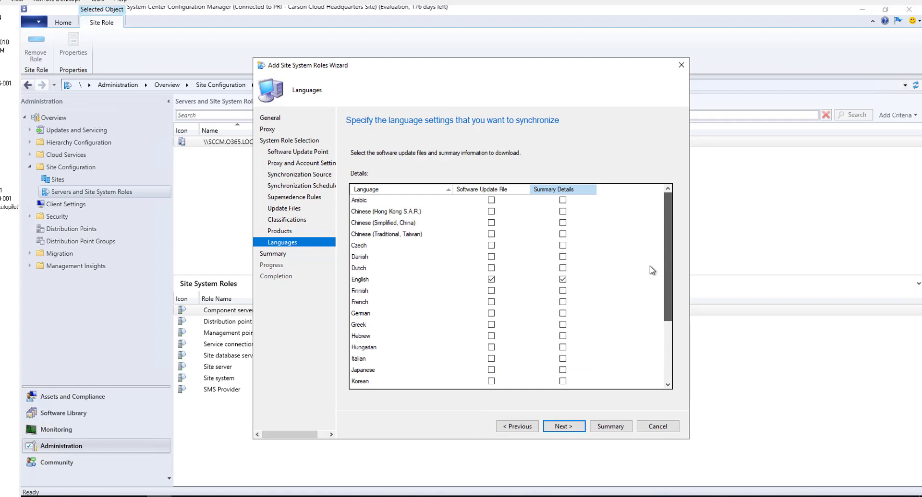
pyautogui.click(563, 427)
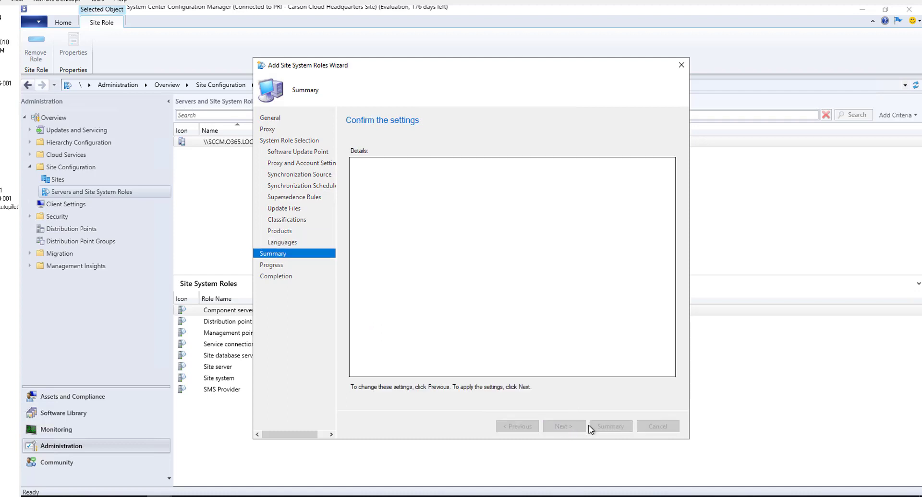
# Confirm the summary to add the software update point role, then close the completed wizard.
pyautogui.click(563, 427)
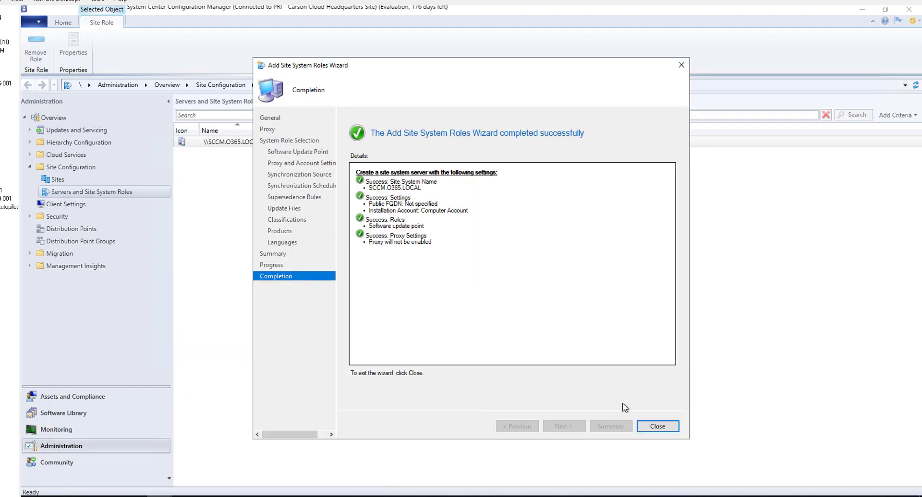
pyautogui.click(657, 427)
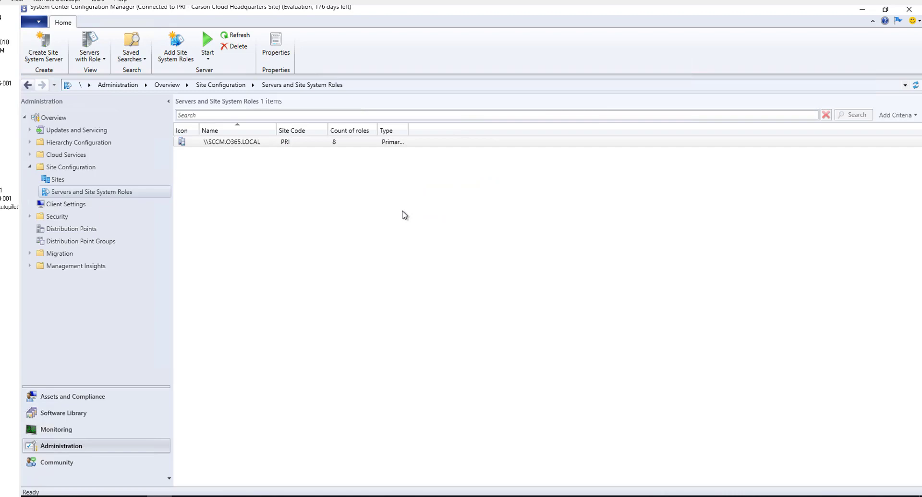
# Browse to E:\ConfigMgr\Logs and view the sitecomp log in Notepad, then close it.
pyautogui.click(85, 431)
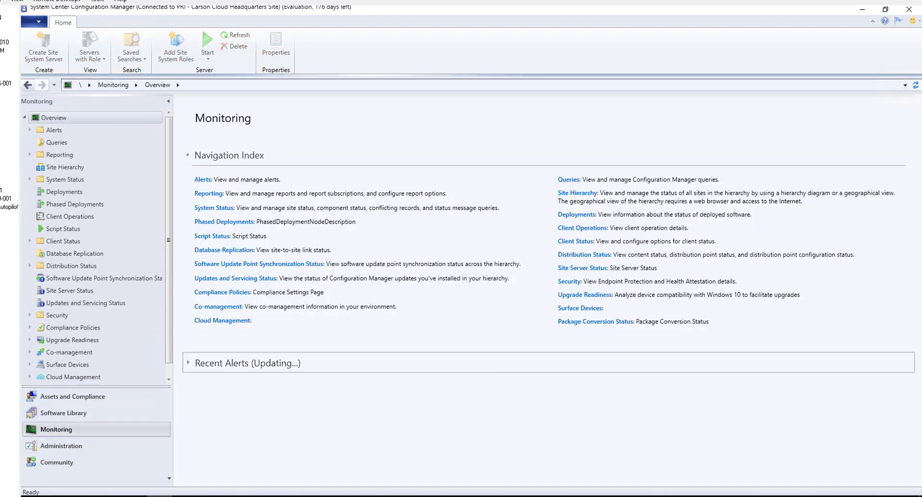
pyautogui.hotkey('alt', 'Tab')
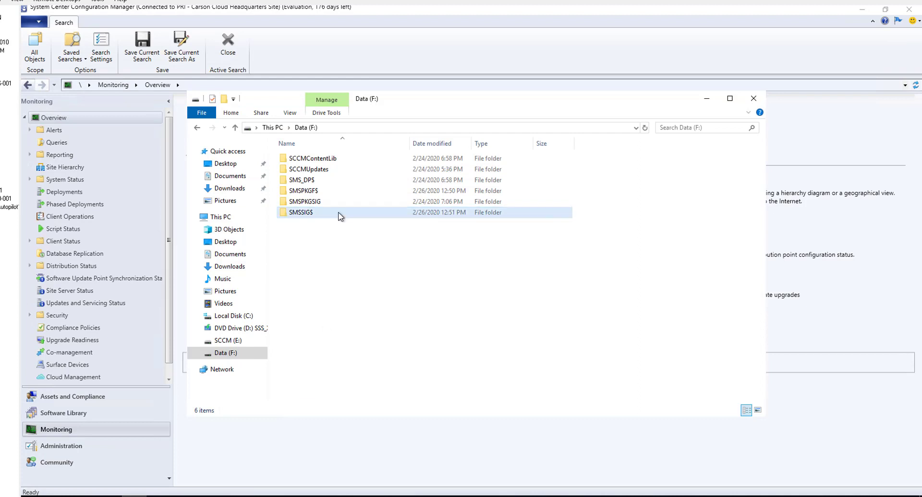
pyautogui.click(228, 341)
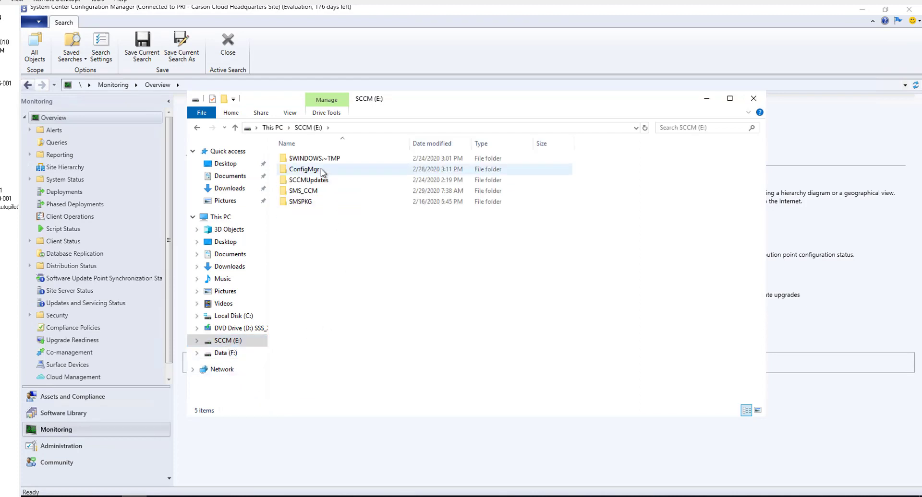
pyautogui.doubleClick(317, 170)
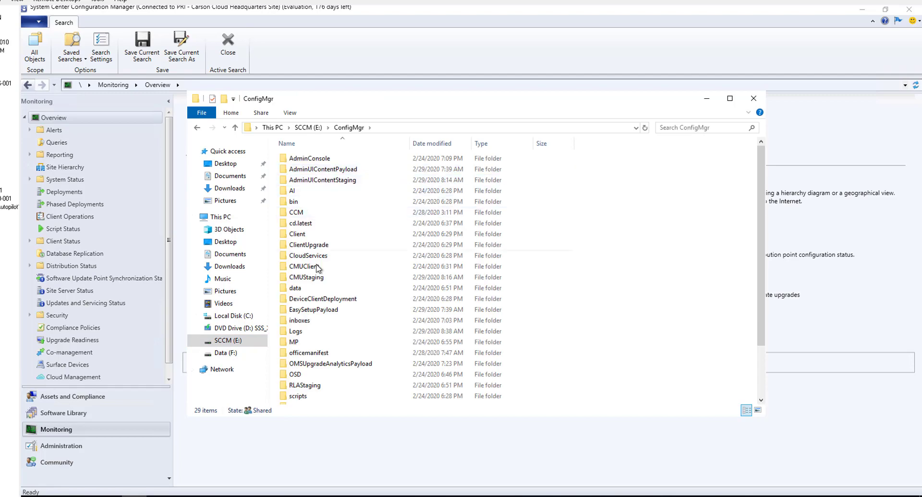
pyautogui.doubleClick(303, 335)
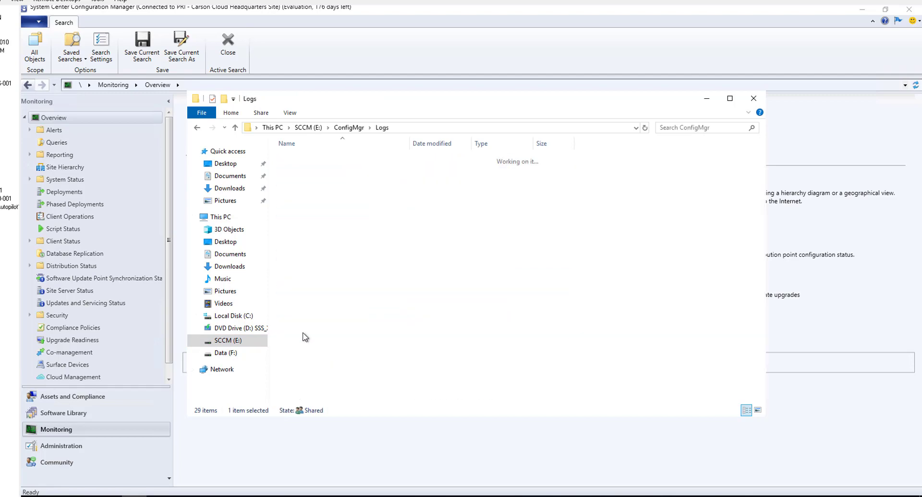
pyautogui.click(336, 233)
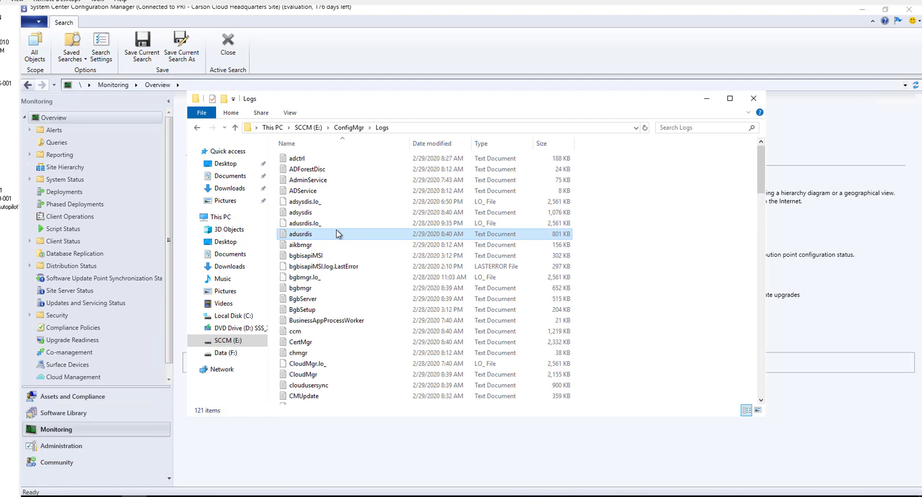
pyautogui.write('si')
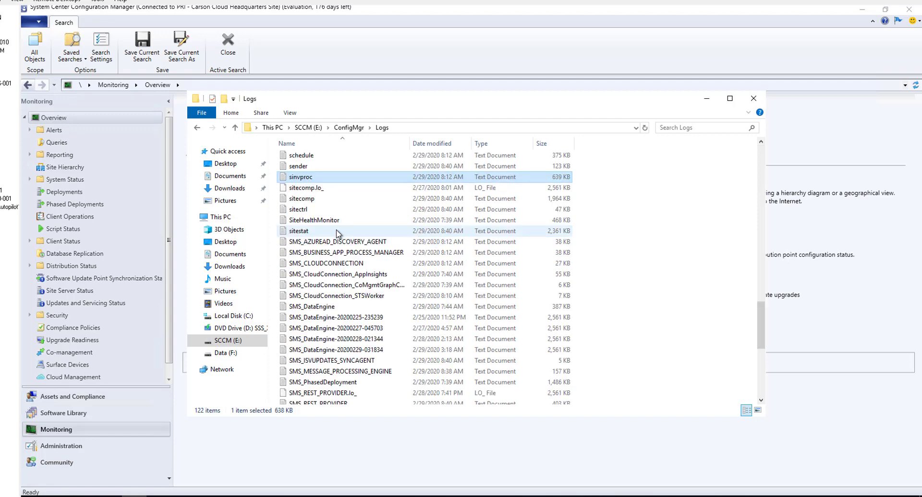
pyautogui.doubleClick(309, 198)
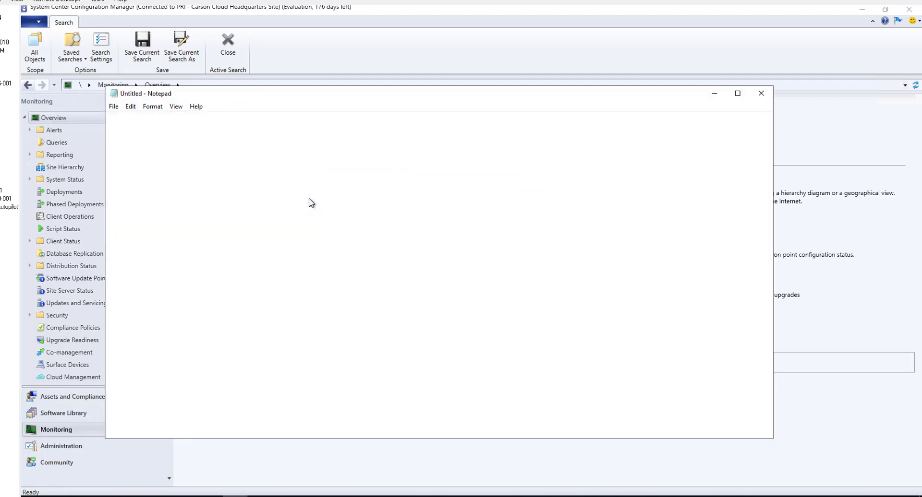
pyautogui.click(761, 93)
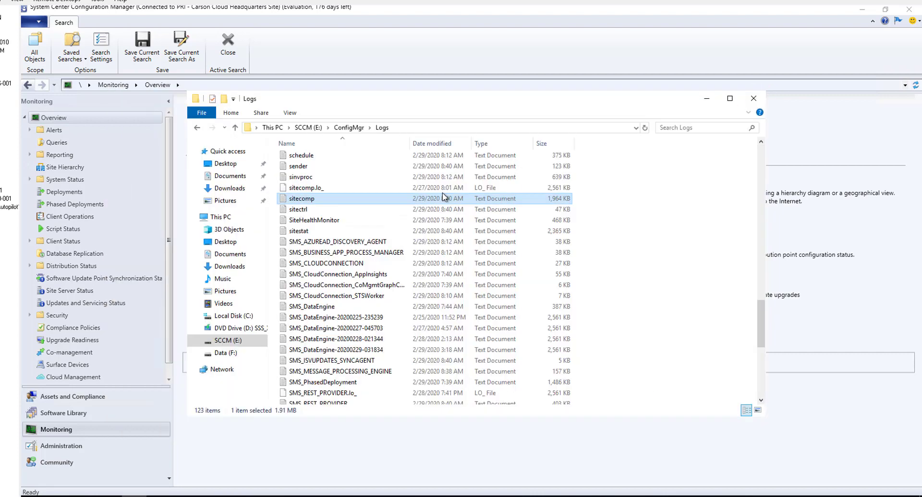
# Open the sitecomp log again with Notepad through Open with.
pyautogui.rightClick(306, 200)
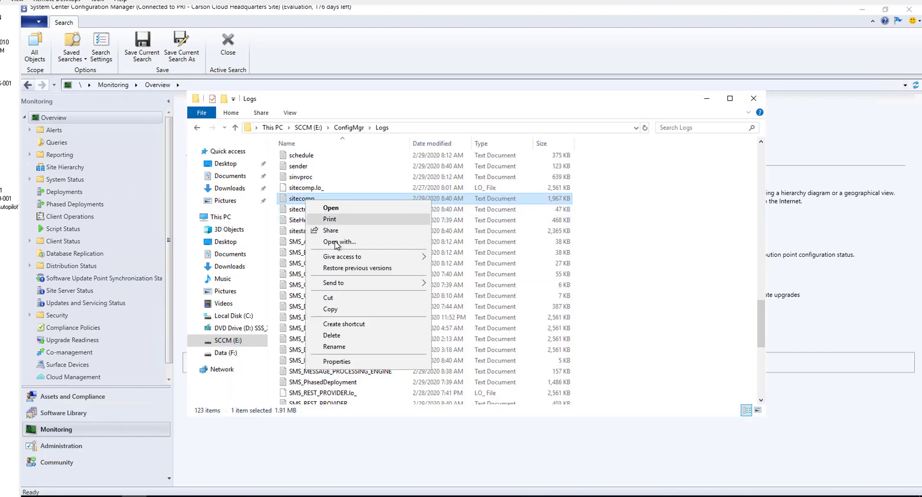
pyautogui.click(364, 244)
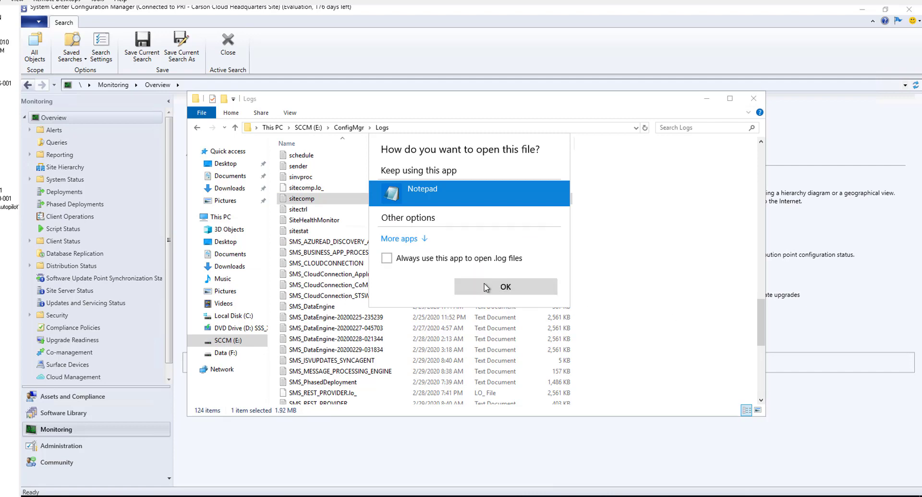
pyautogui.click(486, 288)
# Navigate to the tools folder in E:\ConfigMgr.
pyautogui.click(233, 342)
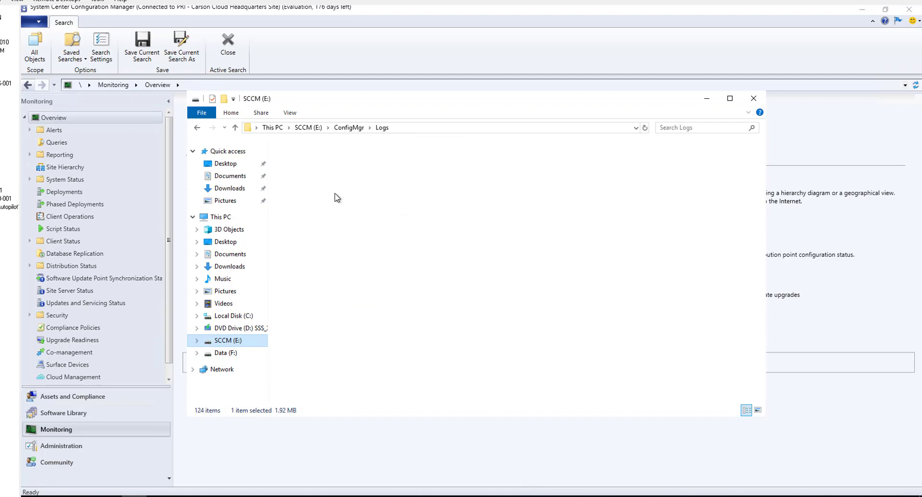
pyautogui.doubleClick(309, 170)
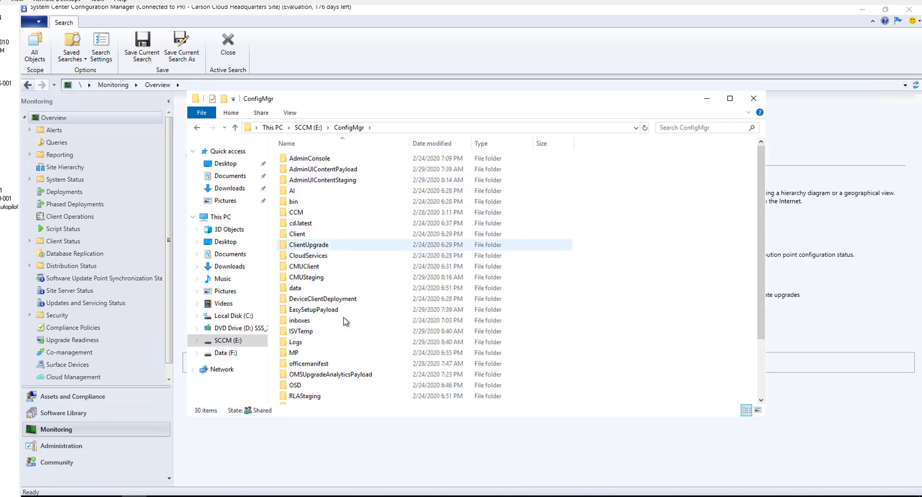
pyautogui.scroll(-3, 317, 380)
pyautogui.doubleClick(307, 375)
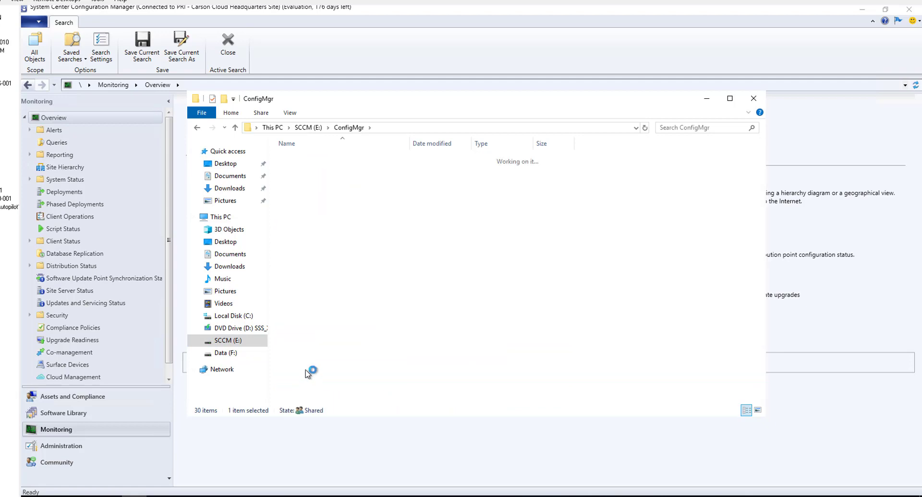
# Launch cmtrace, make it the default log viewer, and go to the ConfigMgr Logs folder.
pyautogui.click(306, 234)
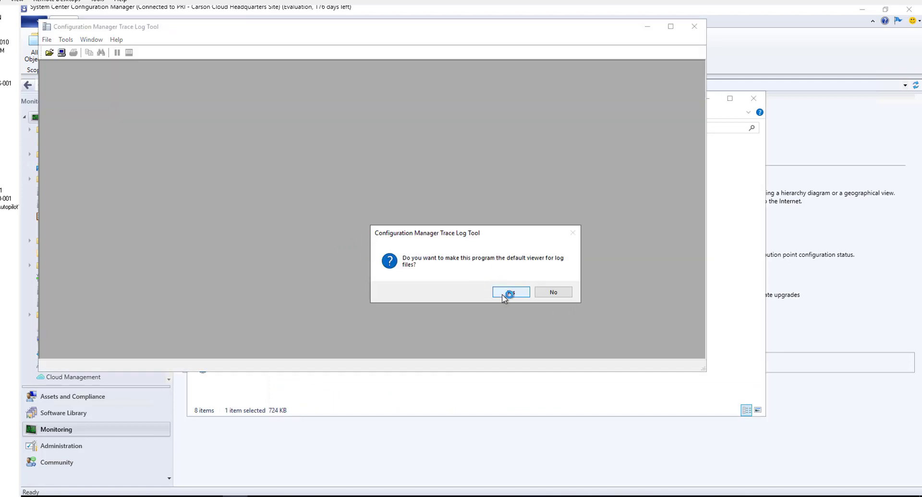
pyautogui.click(504, 294)
pyautogui.click(537, 391)
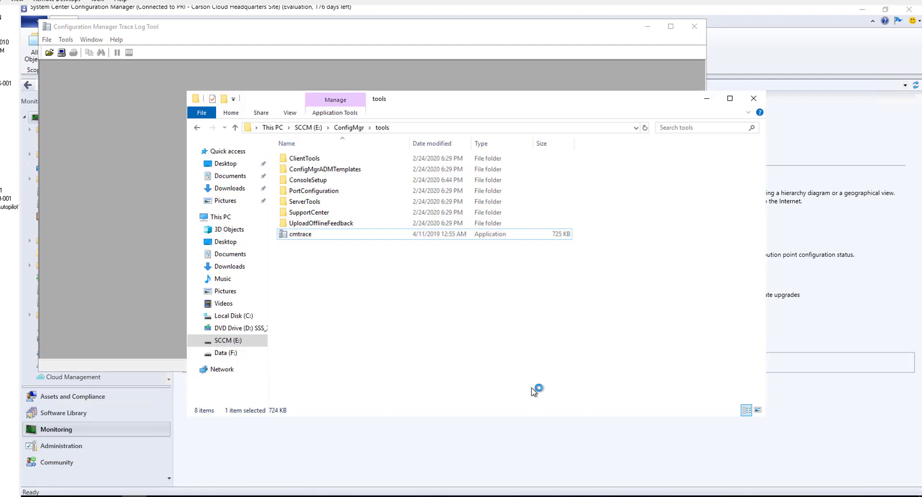
pyautogui.click(349, 128)
pyautogui.click(303, 292)
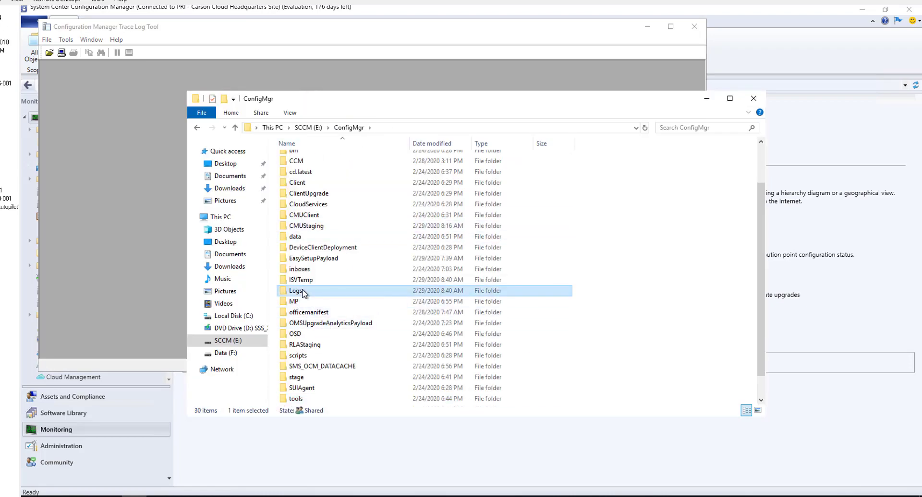
pyautogui.doubleClick(303, 291)
# Open sitecomp.log with Configuration Manager Trace Log Tool, then return to the console.
pyautogui.click(324, 247)
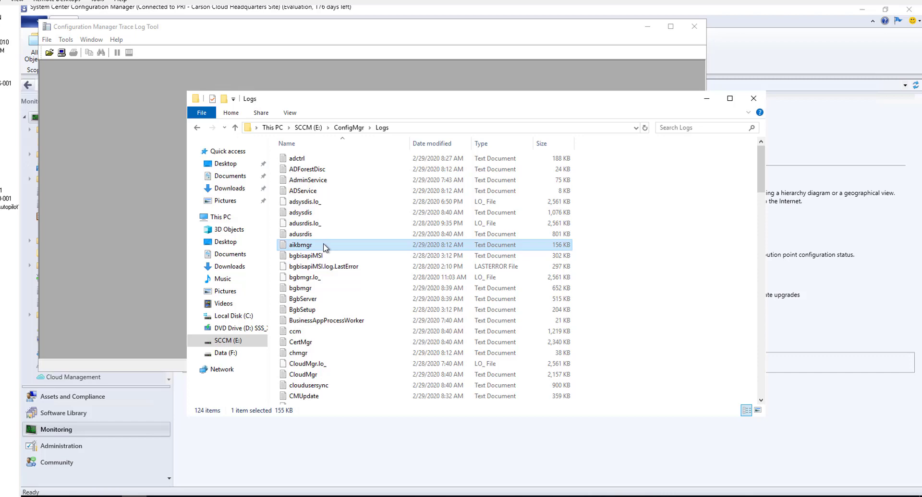
pyautogui.write('si')
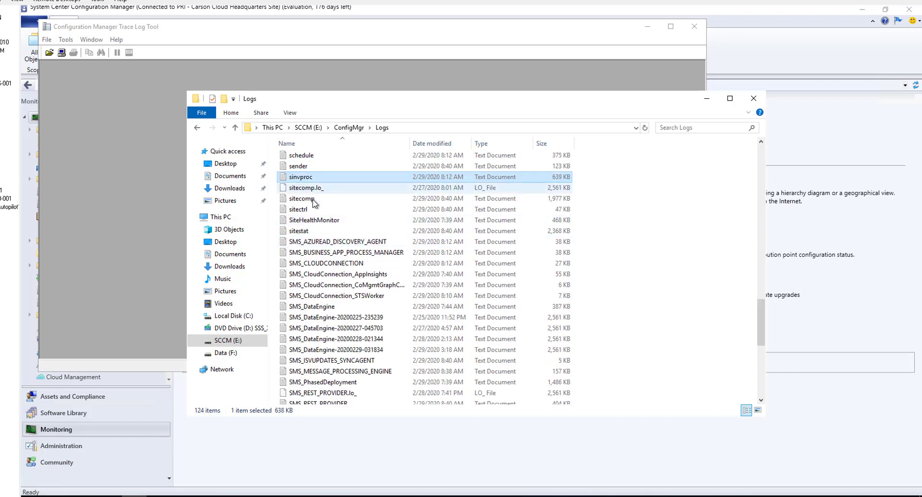
pyautogui.click(312, 199)
pyautogui.rightClick(312, 198)
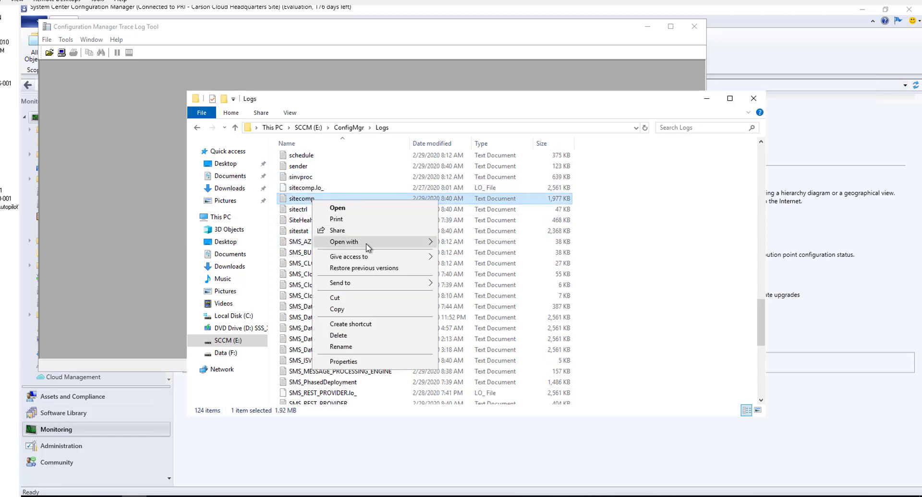
pyautogui.moveTo(366, 242)
pyautogui.click(466, 243)
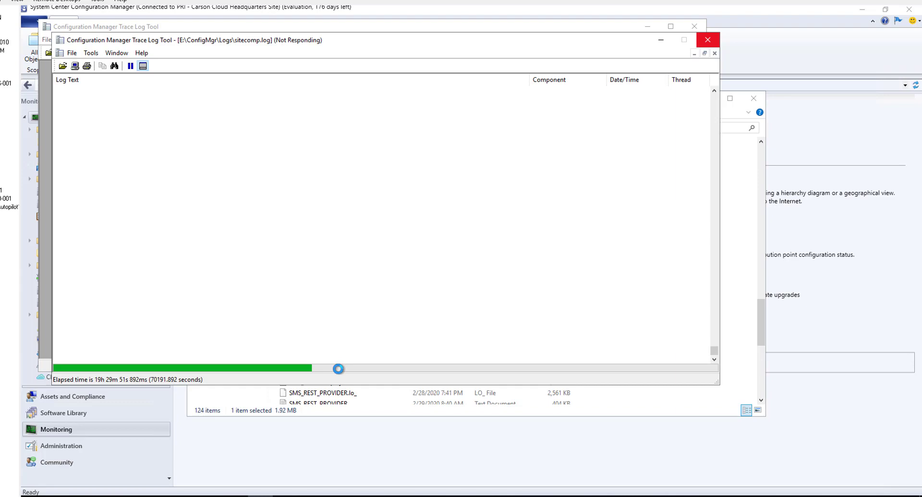
pyautogui.click(73, 431)
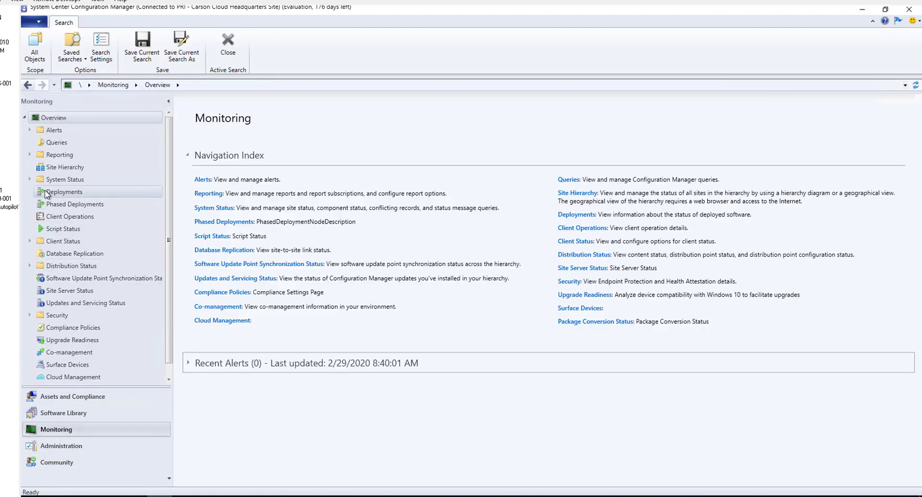
# Show Component Status under System Status and select the SMS_WSUS sync and control manager components.
pyautogui.click(30, 181)
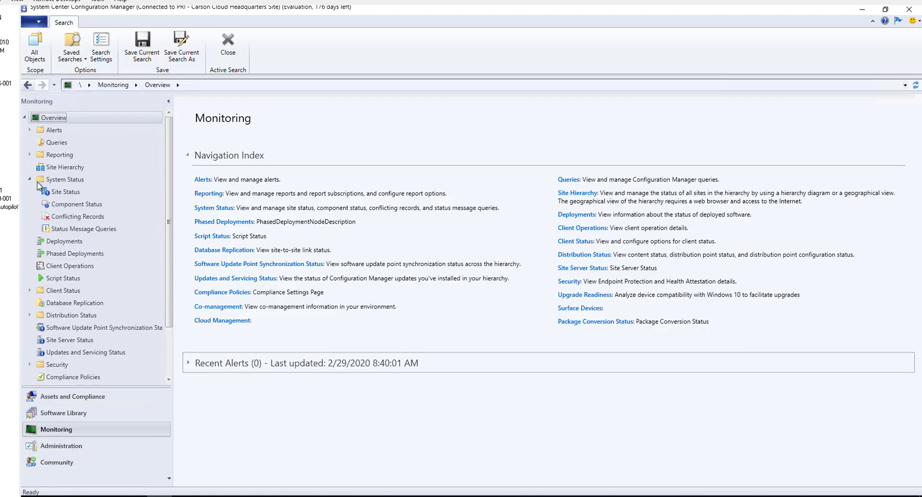
pyautogui.click(69, 194)
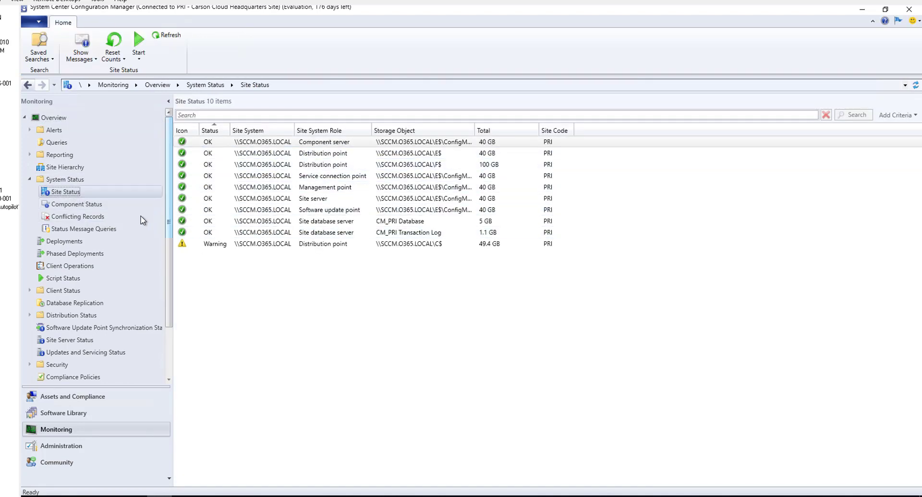
pyautogui.click(77, 204)
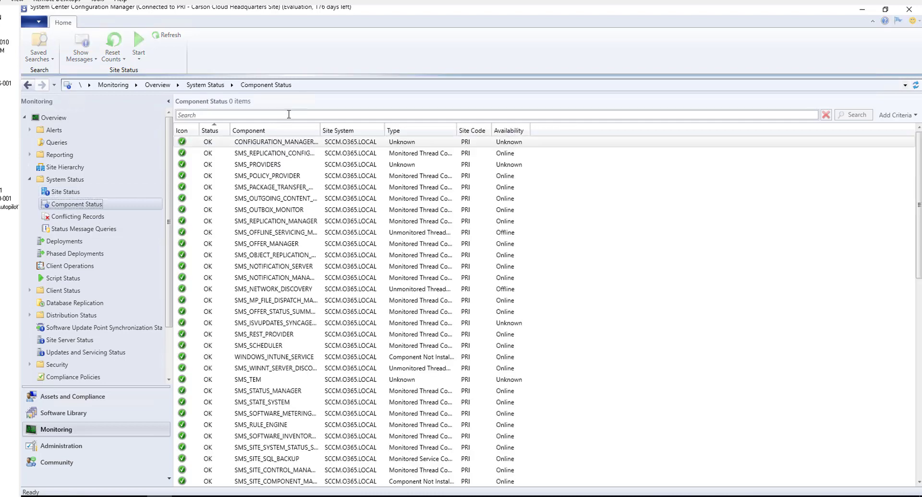
pyautogui.scroll(-14, 533, 307)
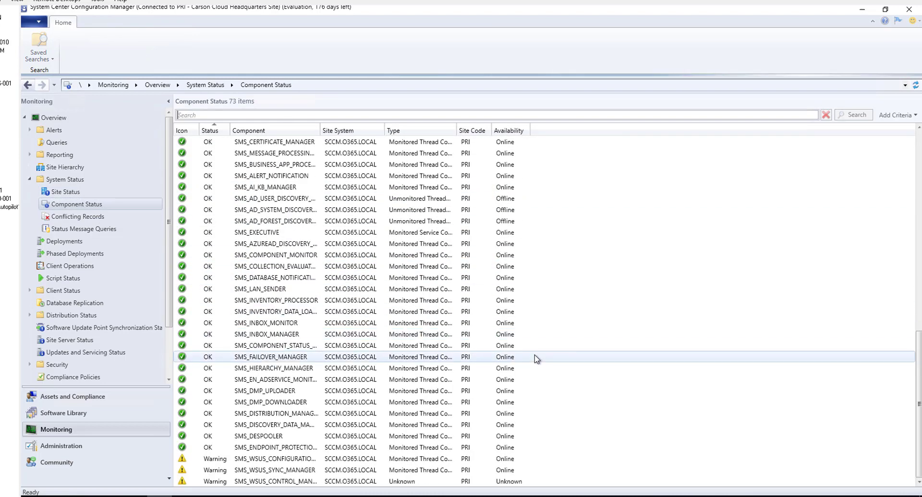
pyautogui.click(282, 473)
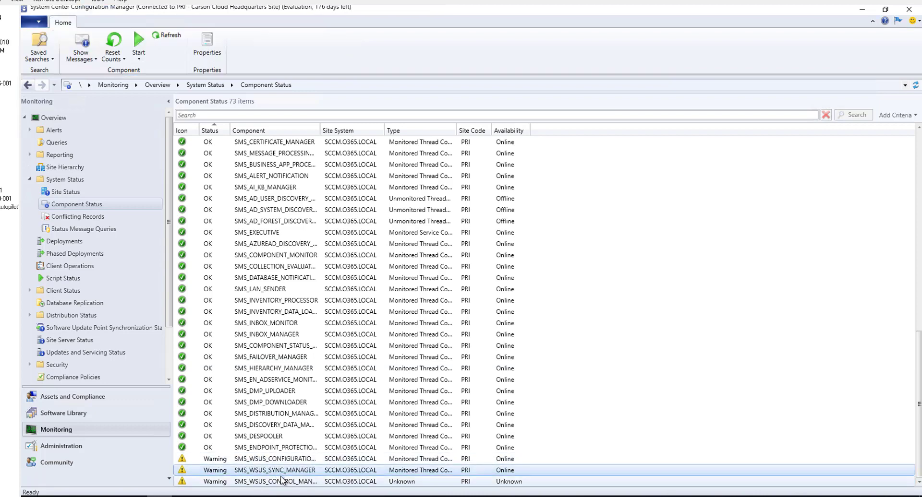
pyautogui.click(285, 482)
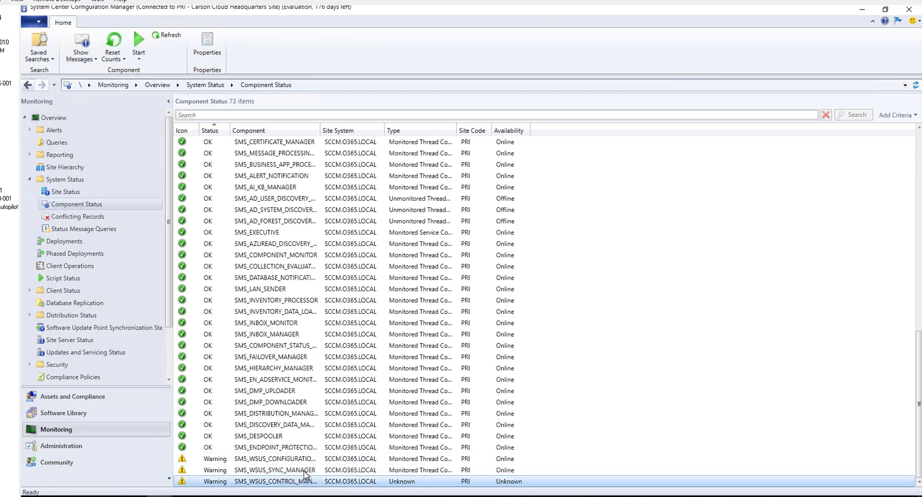
# Widen the Component column, then read SMS_WSUS_CONFIGURATION_MANAGER's 6600 error message and close the viewer.
pyautogui.doubleClick(319, 130)
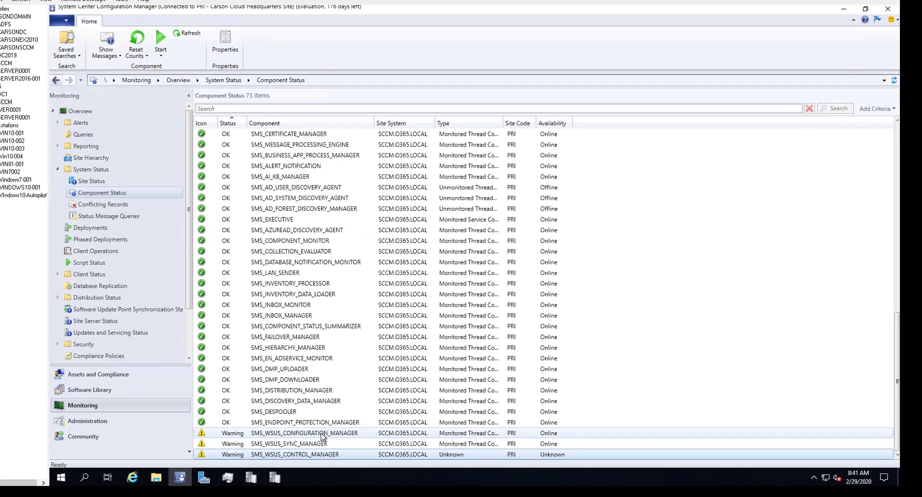
pyautogui.click(309, 461)
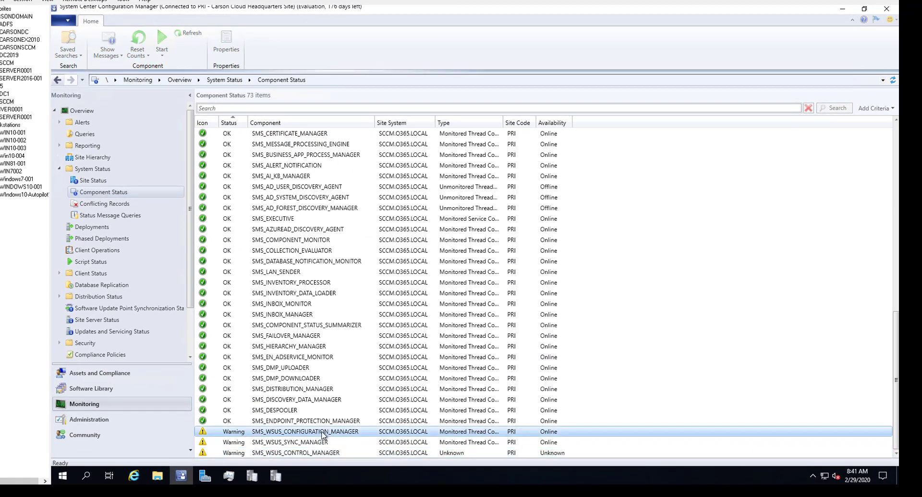
pyautogui.rightClick(321, 434)
pyautogui.moveTo(357, 376)
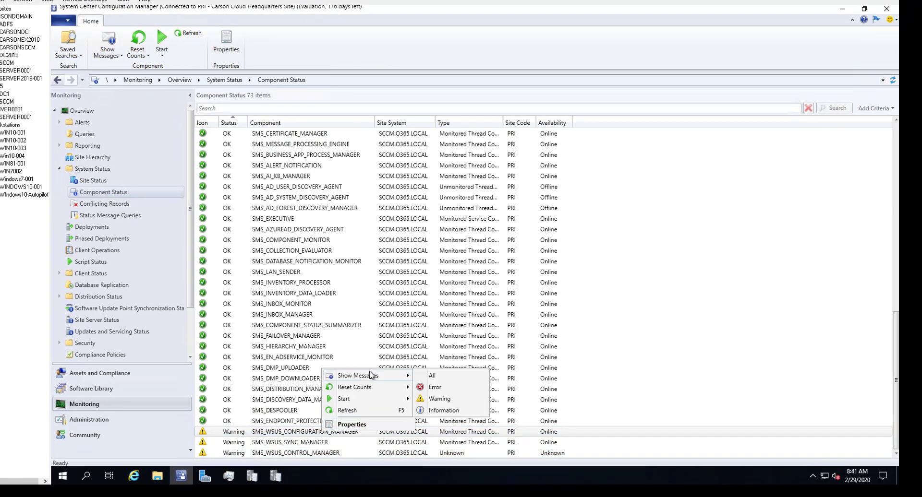
pyautogui.click(433, 376)
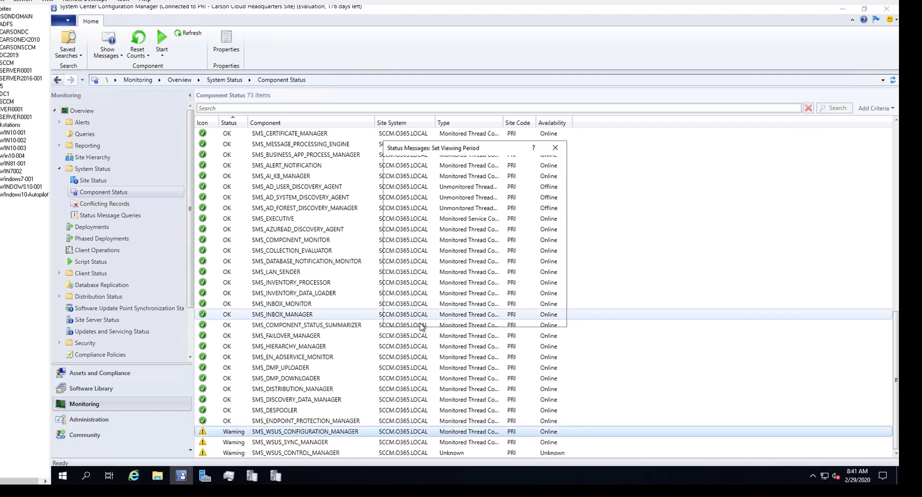
pyautogui.click(464, 316)
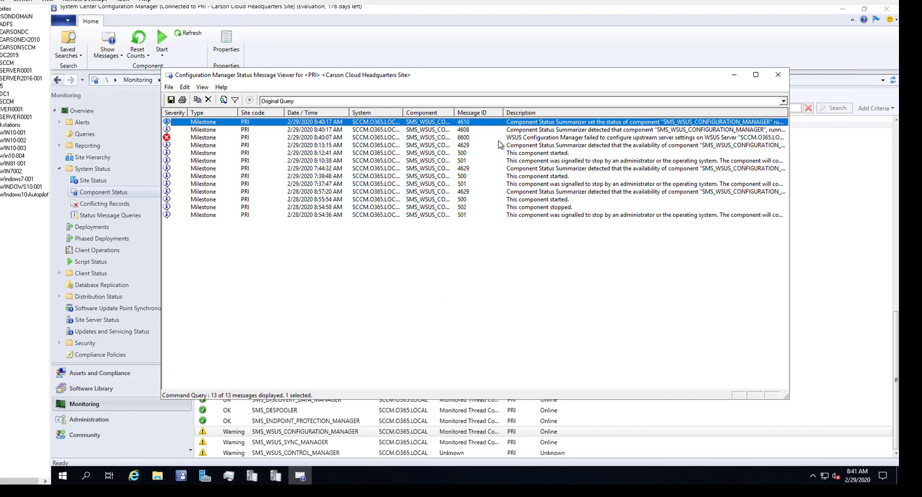
pyautogui.doubleClick(499, 139)
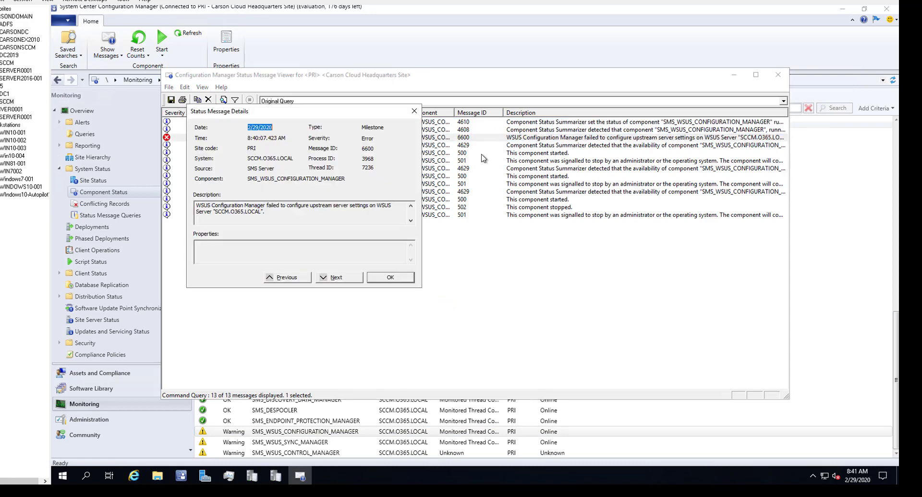
pyautogui.click(390, 278)
pyautogui.click(777, 75)
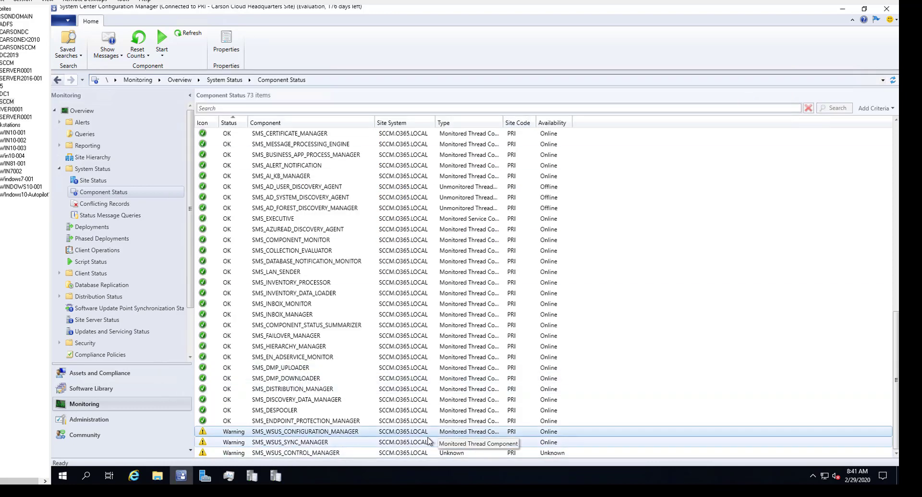
# Read sitecomp.log's REST provider, WSUS settings, AAD Onboarding and Synchronization complete entries.
pyautogui.click(276, 476)
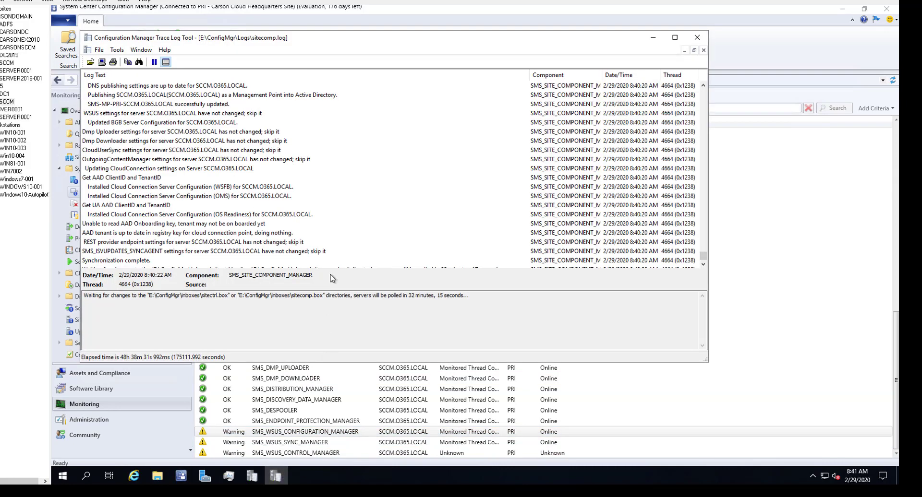
pyautogui.click(330, 243)
pyautogui.scroll(-3, 331, 226)
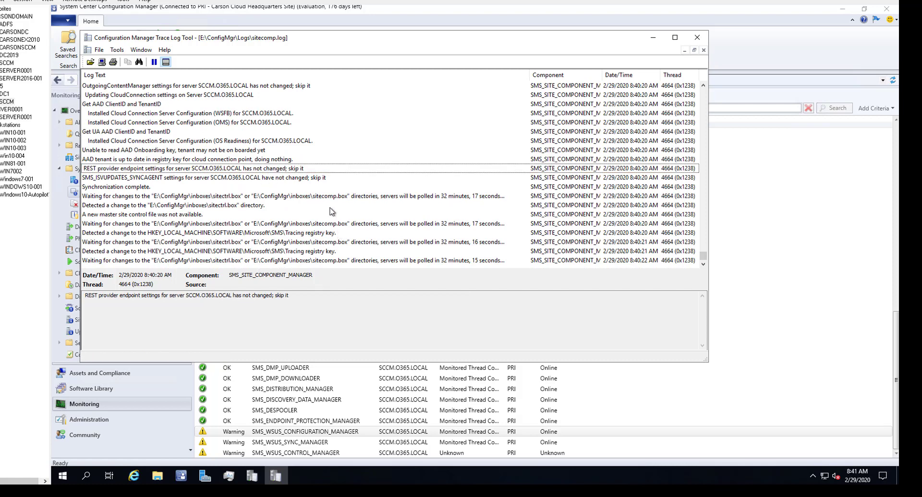
pyautogui.scroll(5, 294, 166)
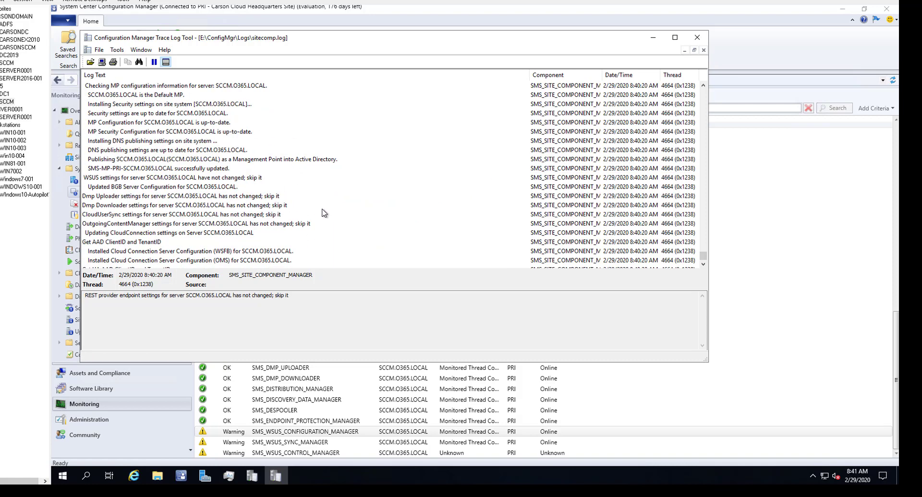
pyautogui.click(186, 178)
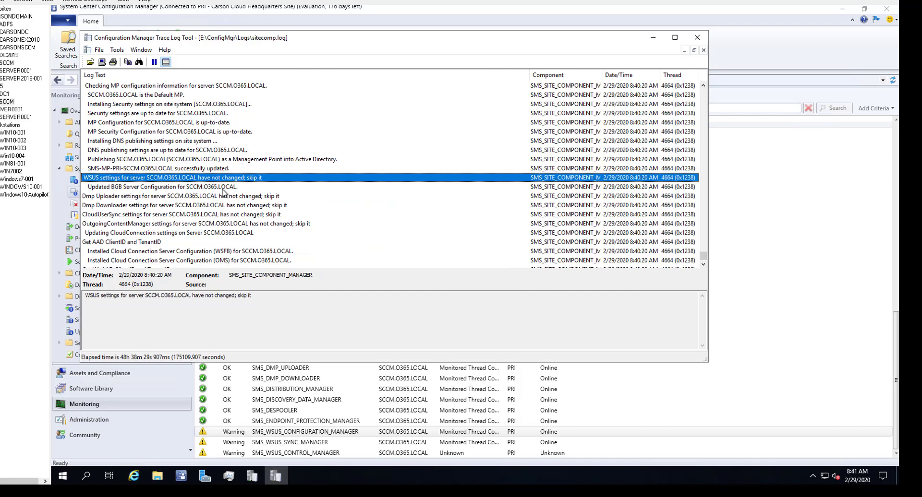
pyautogui.scroll(-4, 235, 201)
pyautogui.scroll(-1, 209, 182)
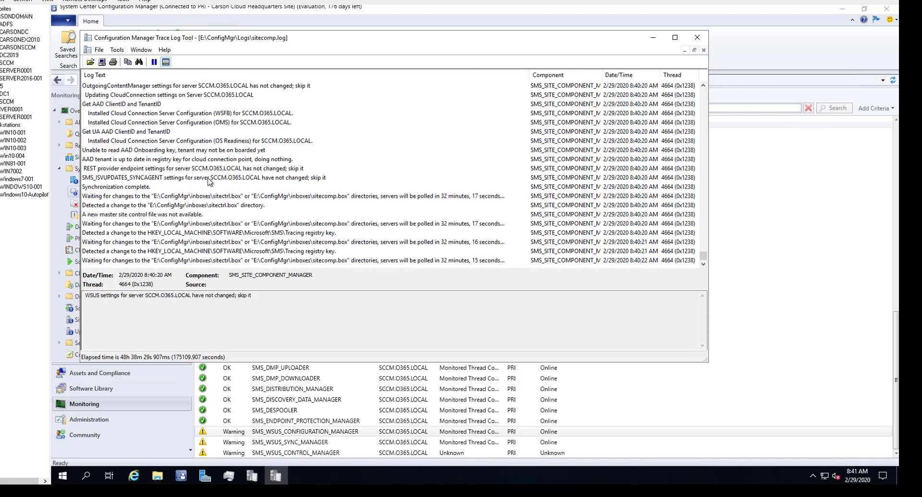
pyautogui.click(145, 149)
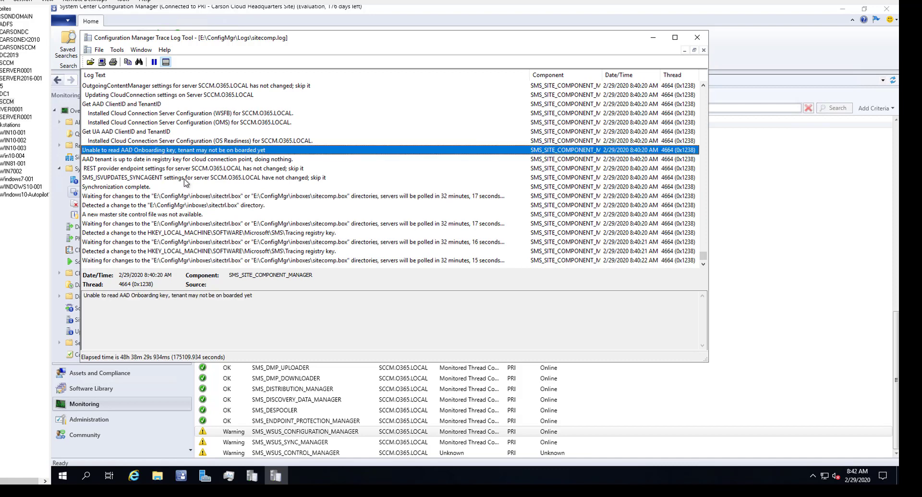
pyautogui.click(153, 188)
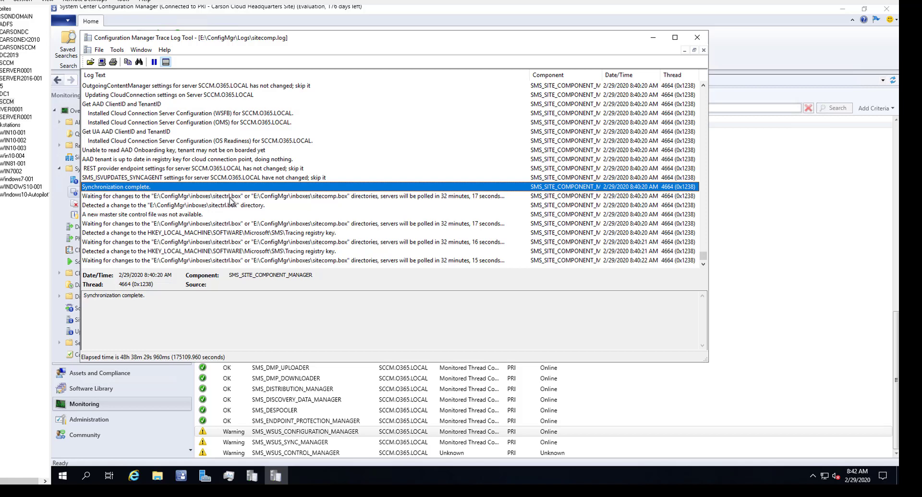
pyautogui.scroll(7, 229, 199)
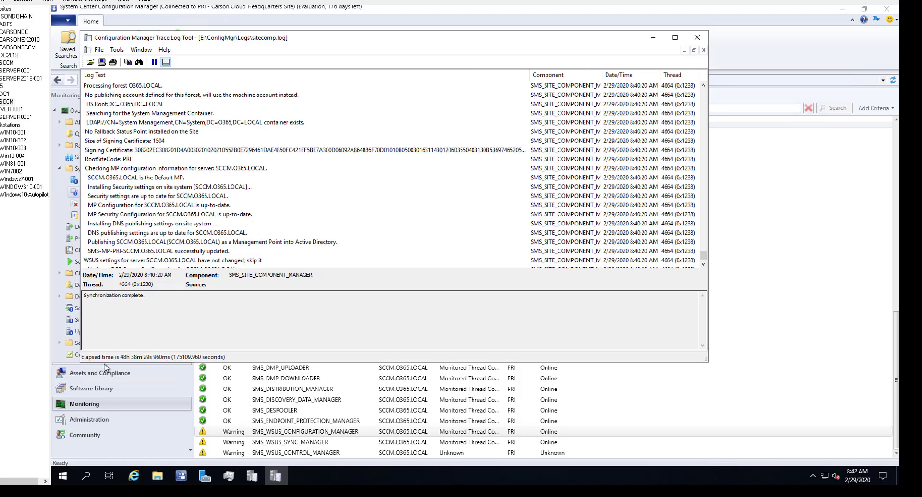
pyautogui.click(95, 408)
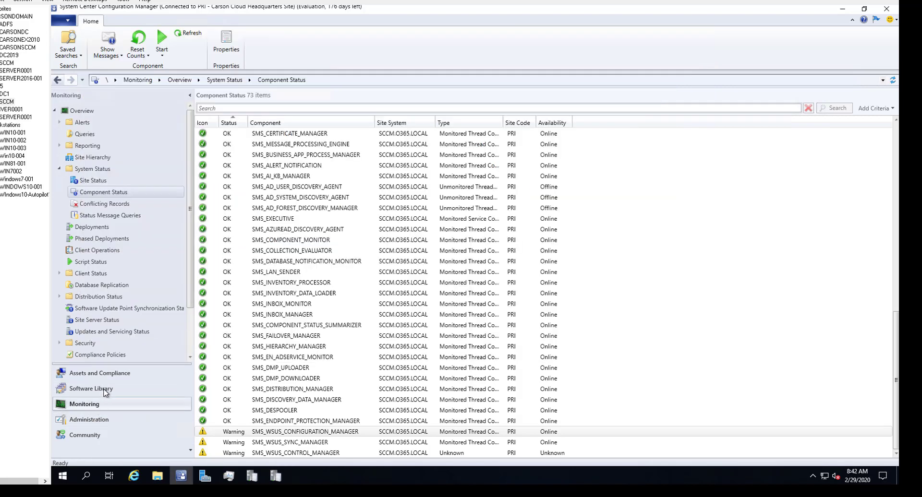
pyautogui.click(109, 310)
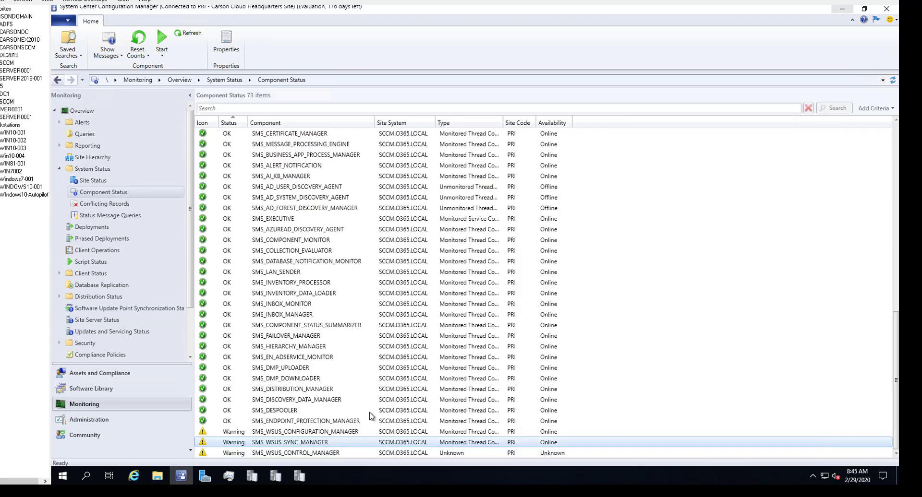
# Show all SMS_WSUS_SYNC_MANAGER messages for one day and read the 6703 failure details.
pyautogui.rightClick(317, 447)
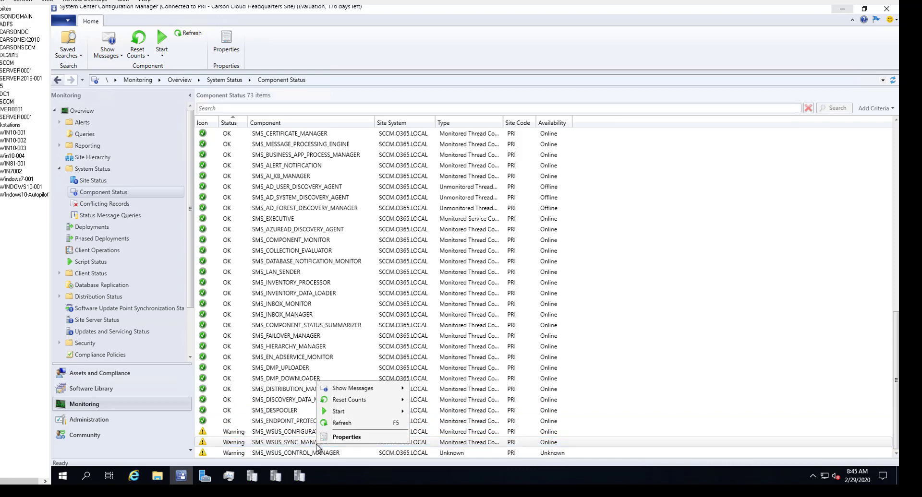
pyautogui.moveTo(361, 390)
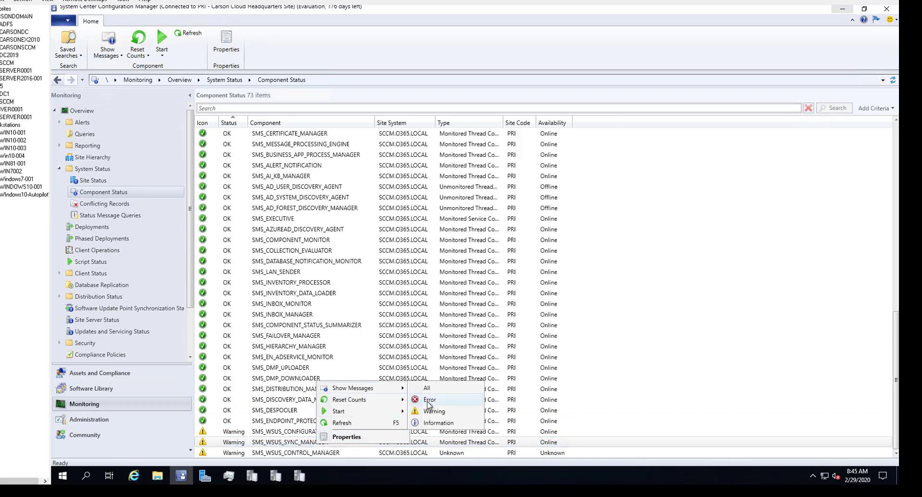
pyautogui.click(434, 390)
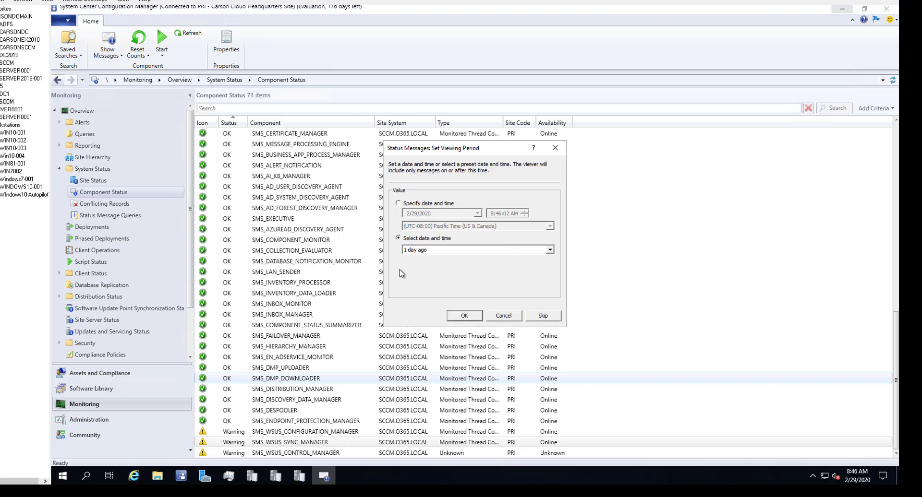
pyautogui.click(465, 316)
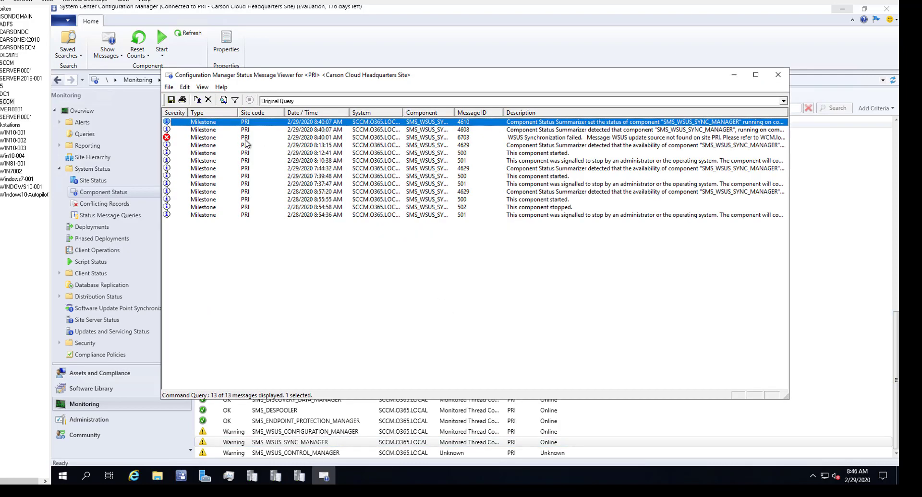
pyautogui.doubleClick(245, 140)
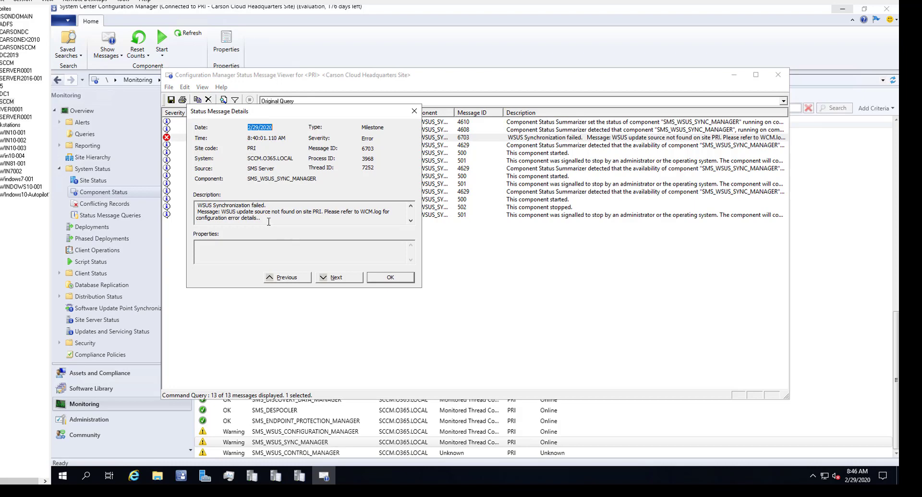
pyautogui.moveTo(260, 220); pyautogui.dragTo(179, 202)
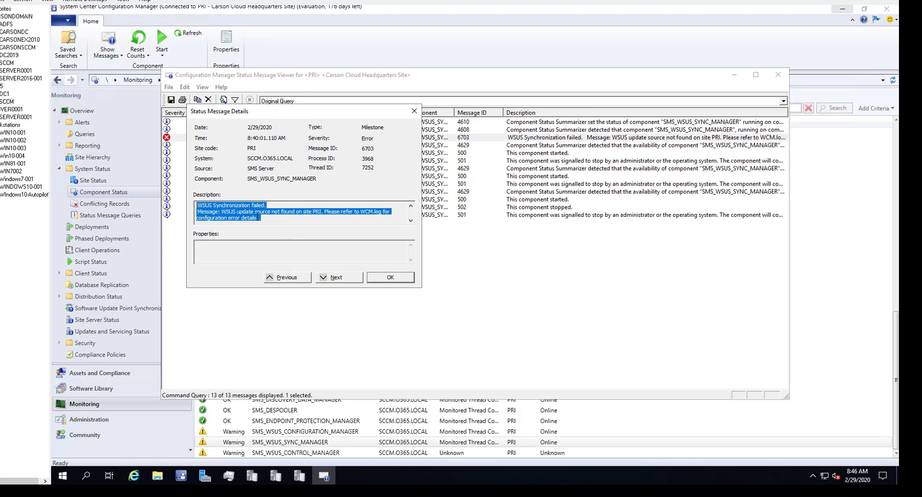
pyautogui.click(372, 278)
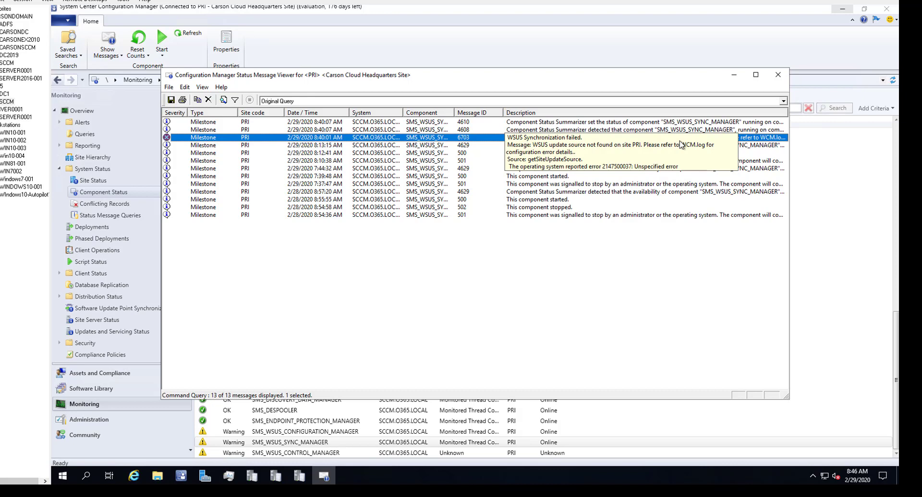
# Reopen message 6703 and read through its full error description.
pyautogui.rightClick(427, 139)
pyautogui.click(461, 146)
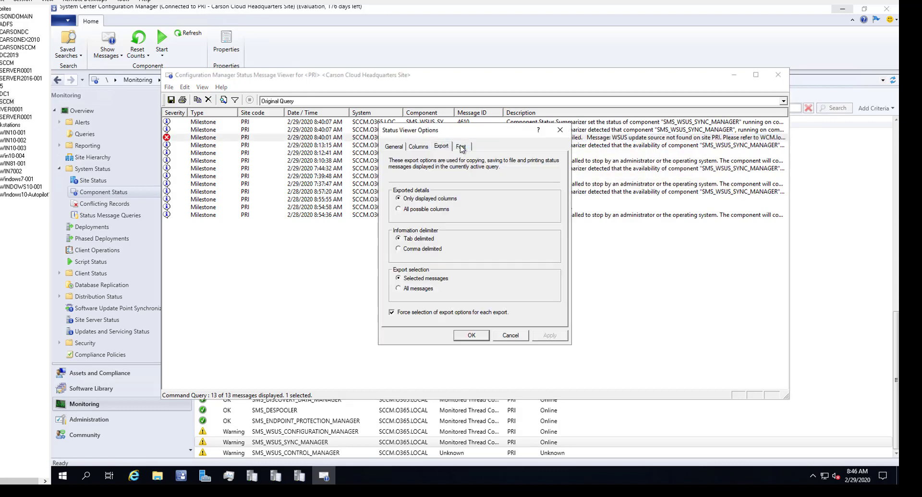
pyautogui.click(523, 335)
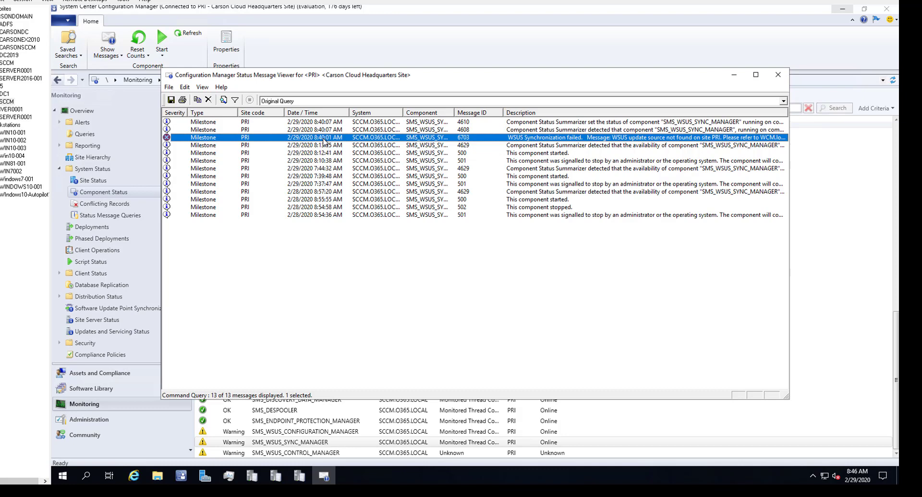
pyautogui.rightClick(324, 141)
pyautogui.click(269, 139)
pyautogui.doubleClick(268, 138)
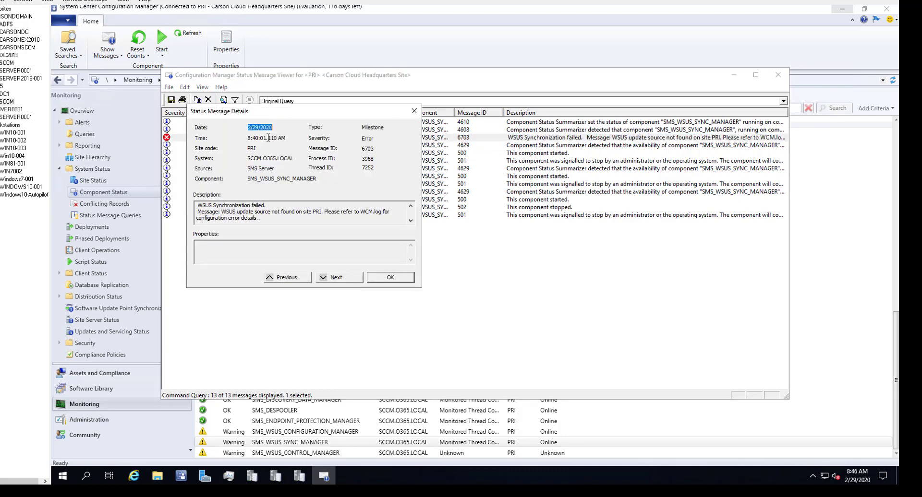
pyautogui.click(412, 222)
pyautogui.click(412, 222)
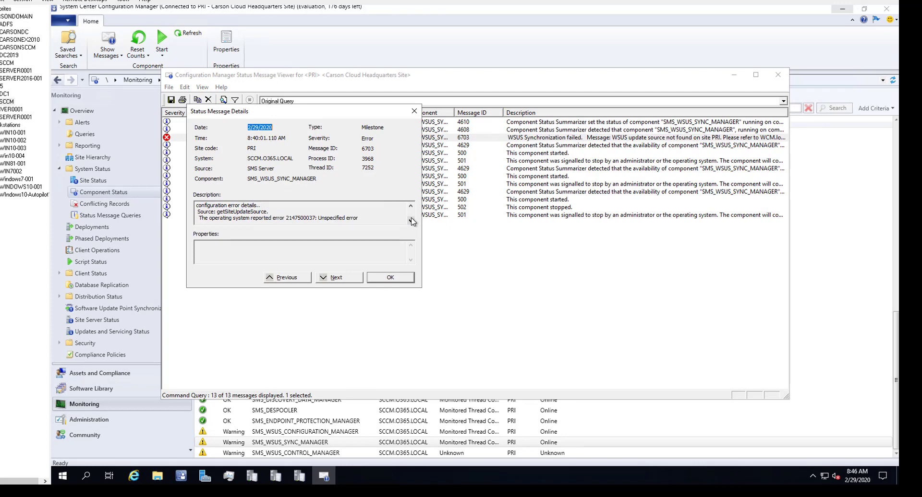
pyautogui.click(412, 206)
pyautogui.click(411, 207)
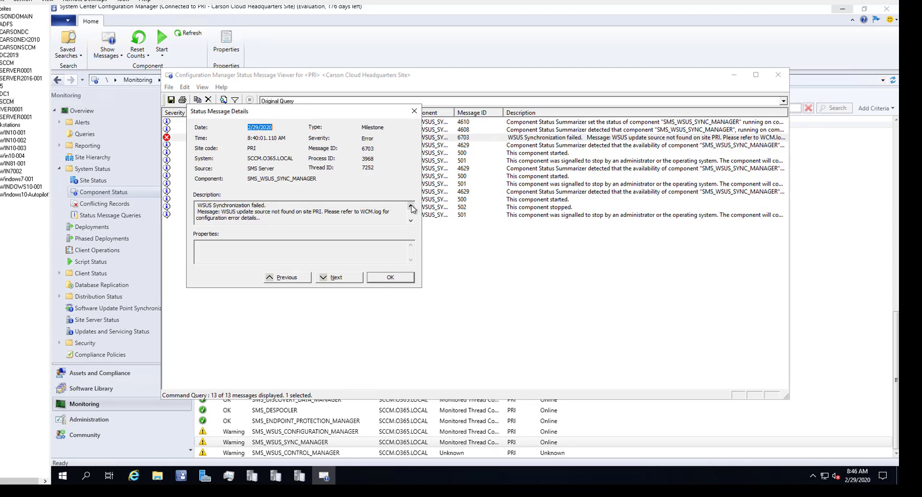
pyautogui.click(390, 277)
# Open WCM.log from the ConfigMgr Logs folder in the Trace Log Tool.
pyautogui.click(158, 475)
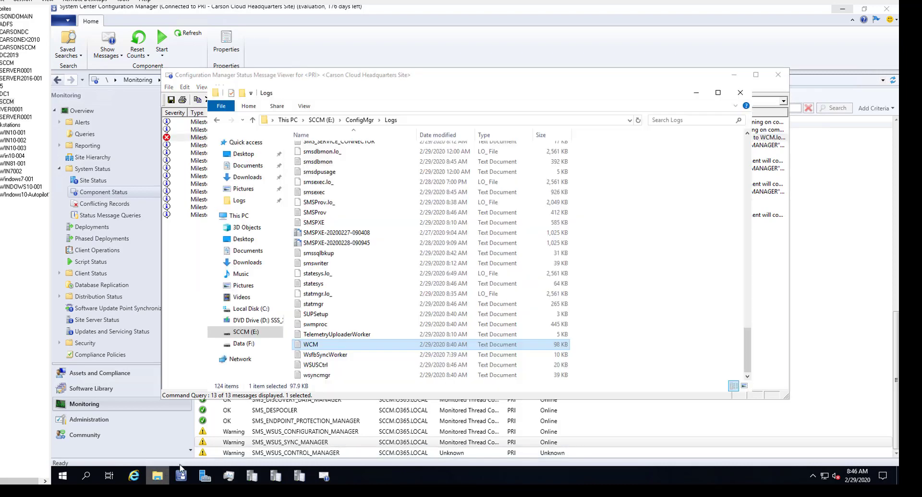
pyautogui.rightClick(316, 344)
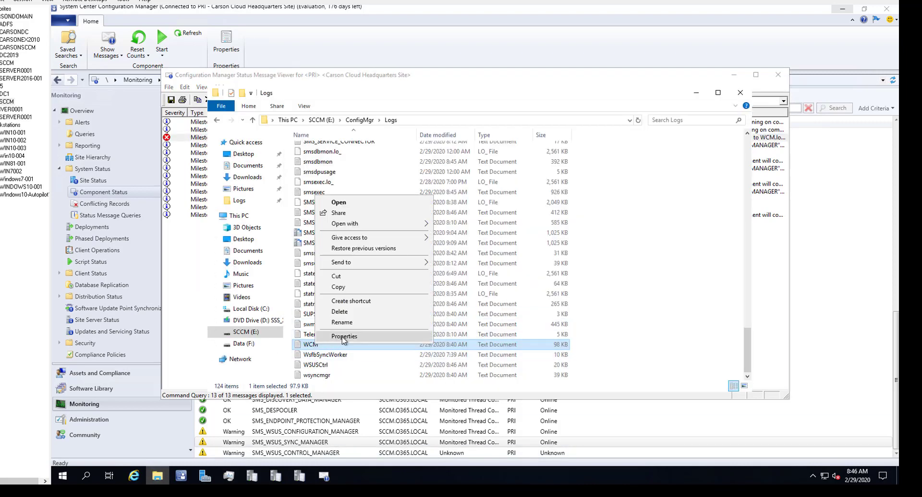
pyautogui.moveTo(367, 225)
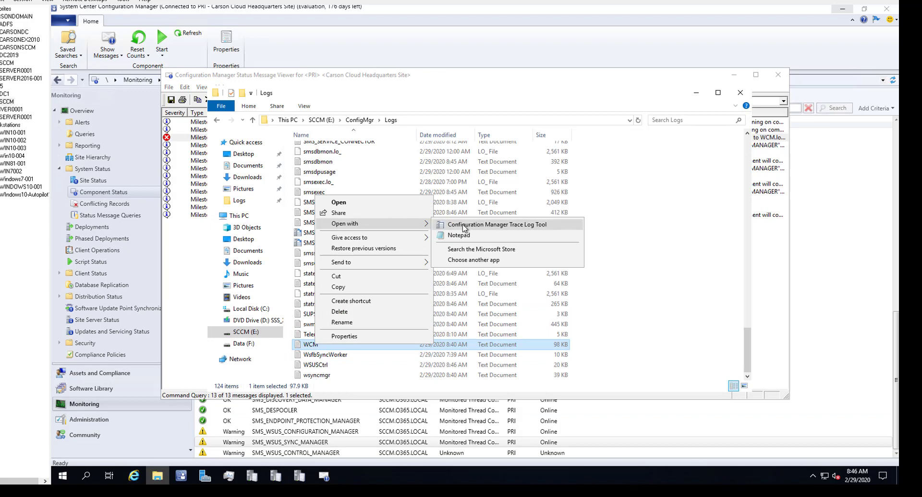
pyautogui.click(463, 223)
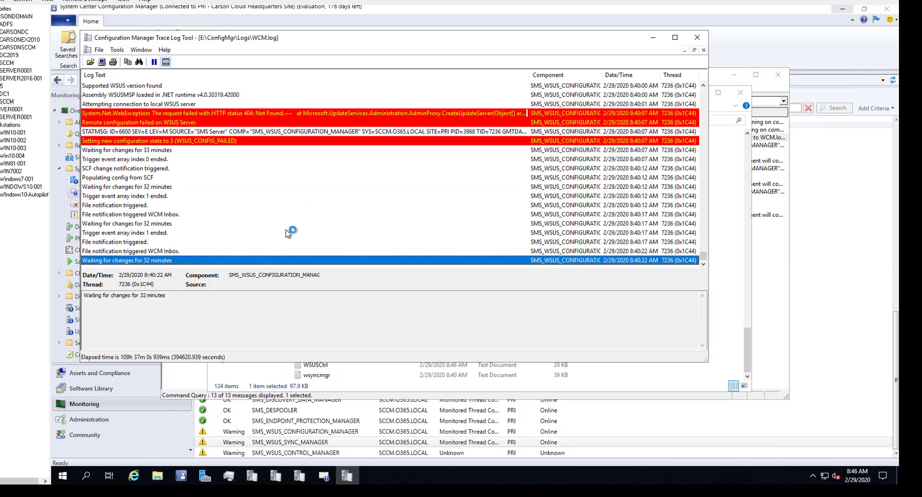
# Inspect WCM.log's configuration failed, Remote configuration failed and HTTP 404 WebException entries.
pyautogui.click(212, 142)
pyautogui.click(207, 121)
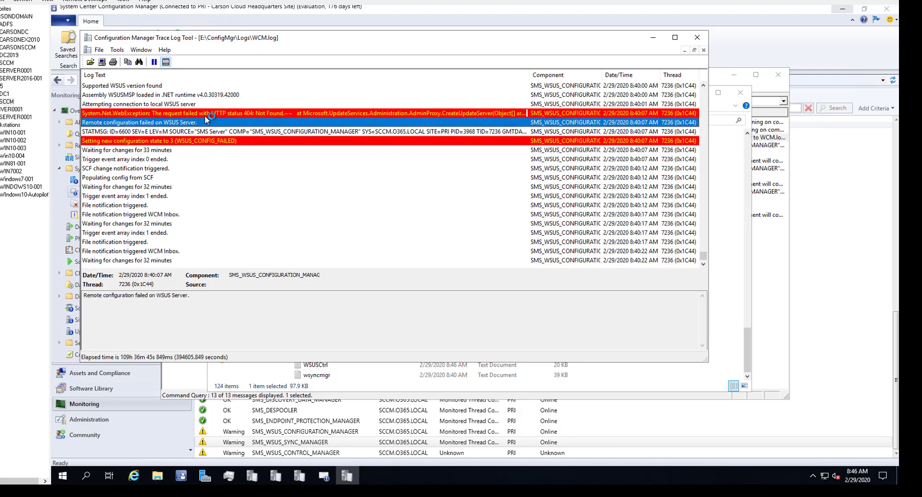
pyautogui.click(276, 113)
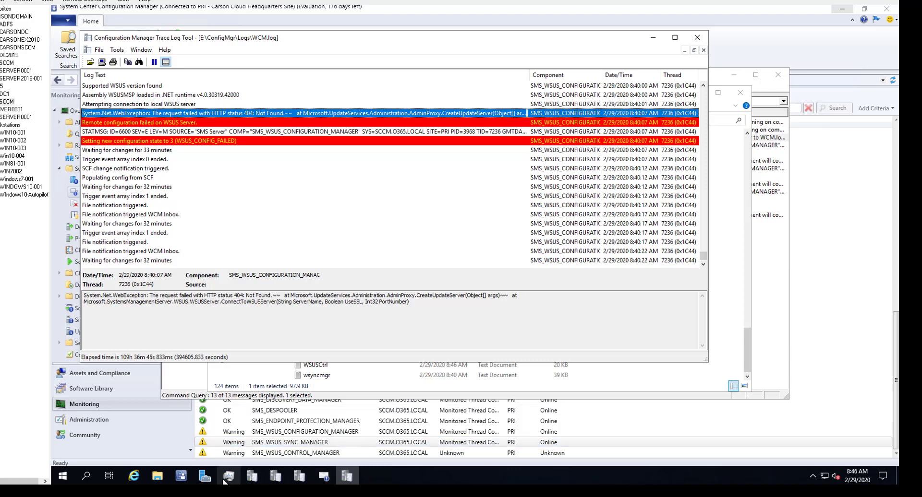
# Run the Complete WSUS Installation post-install task for the SCCM server in Server Manager.
pyautogui.click(203, 476)
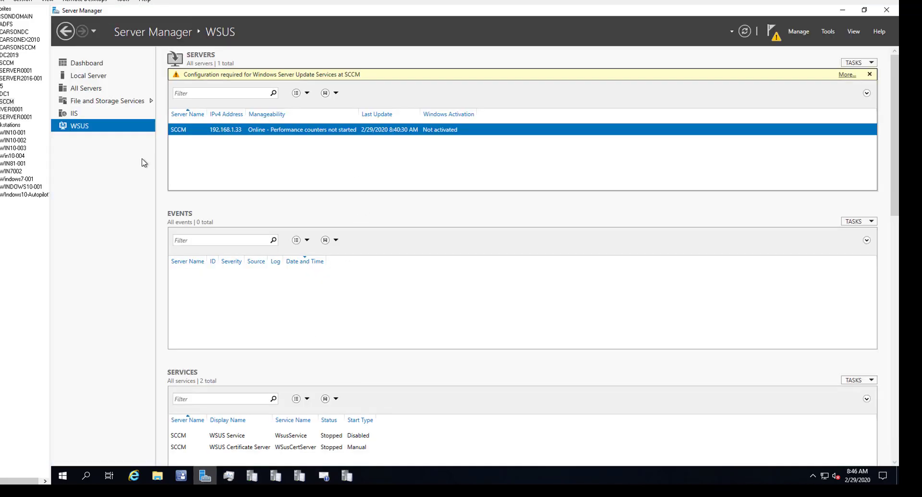
pyautogui.rightClick(339, 129)
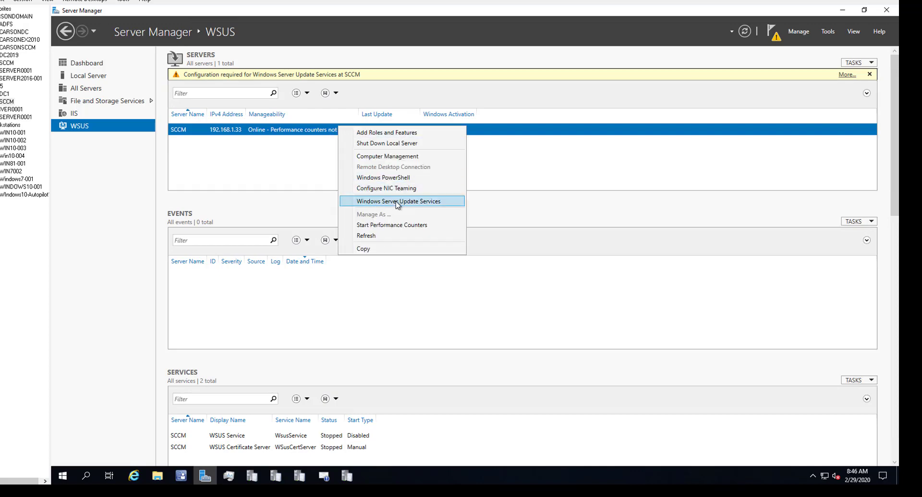
pyautogui.click(409, 202)
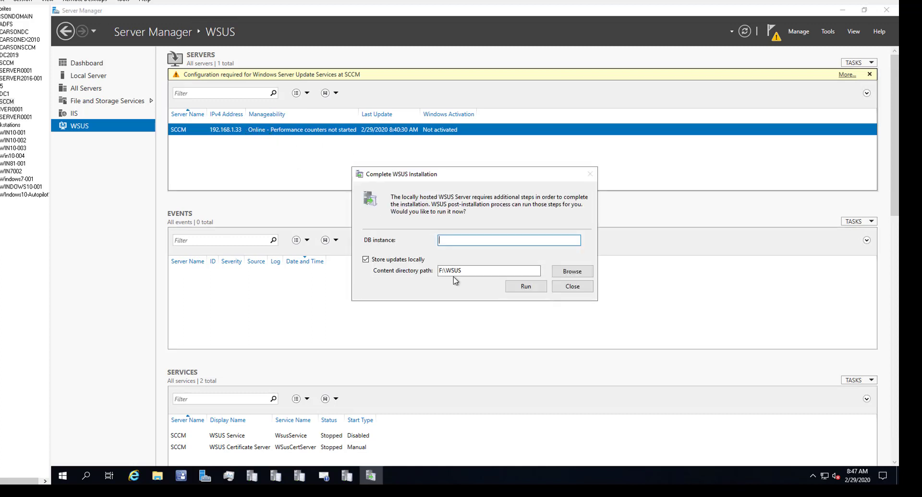
pyautogui.click(520, 287)
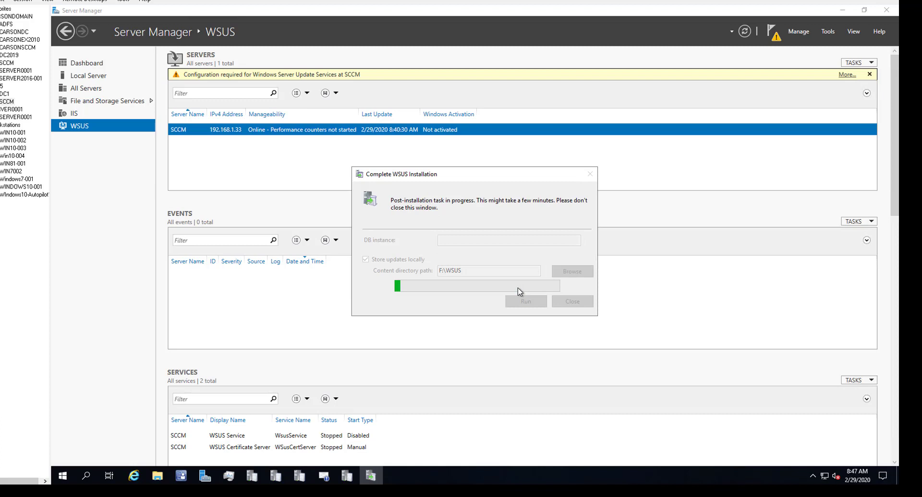
# Select the error text about the missing SQL instance name and close the failure notice.
pyautogui.moveTo(251, 476)
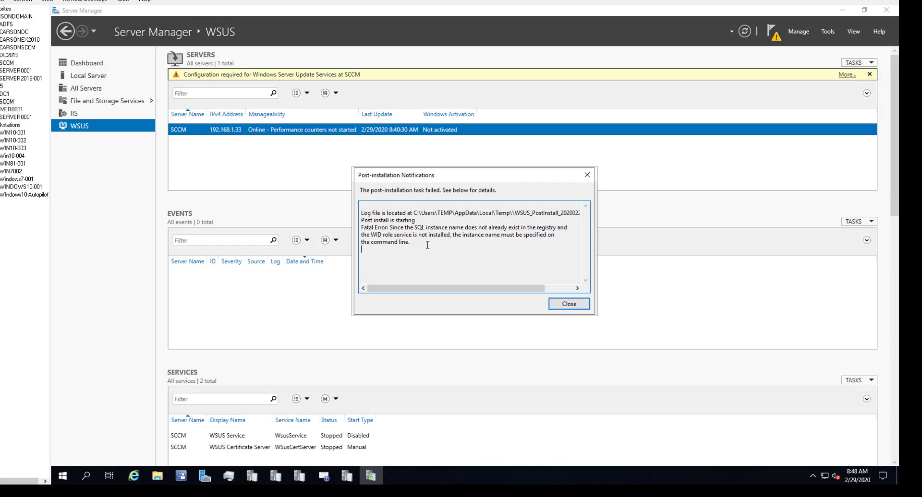
pyautogui.moveTo(428, 245); pyautogui.dragTo(333, 201)
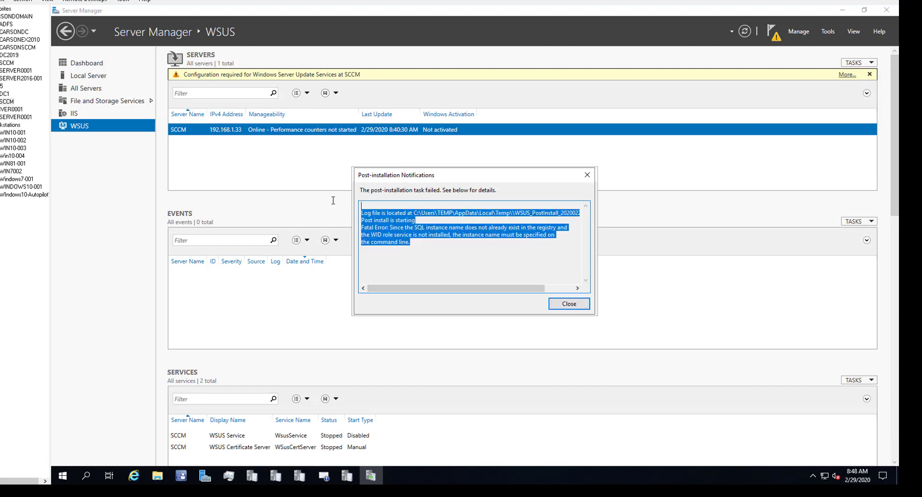
pyautogui.click(574, 308)
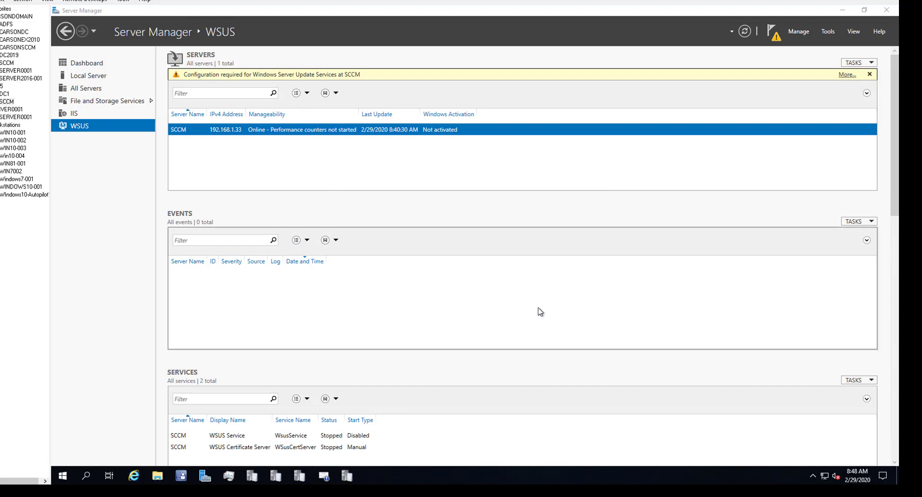
pyautogui.click(181, 476)
# View Conflicting Records, then reload Component Status and confirm the three SMS_WSUS components remain in Warning.
pyautogui.click(115, 205)
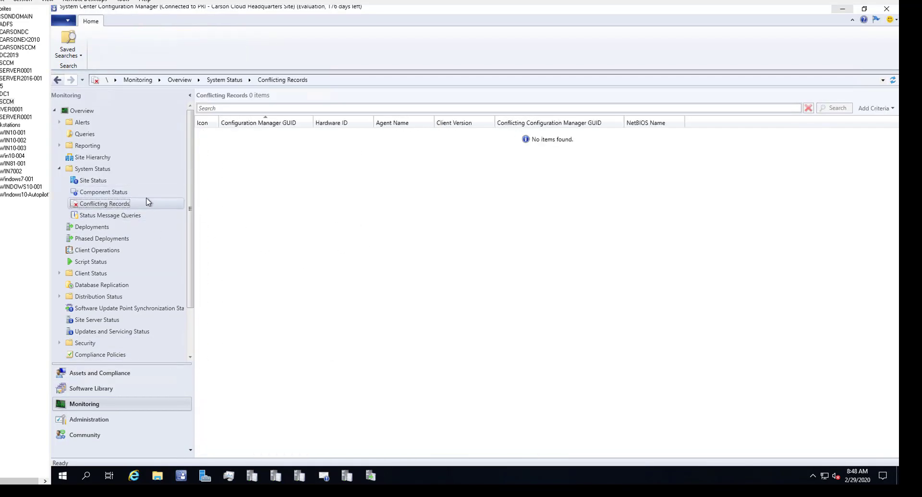
pyautogui.click(126, 193)
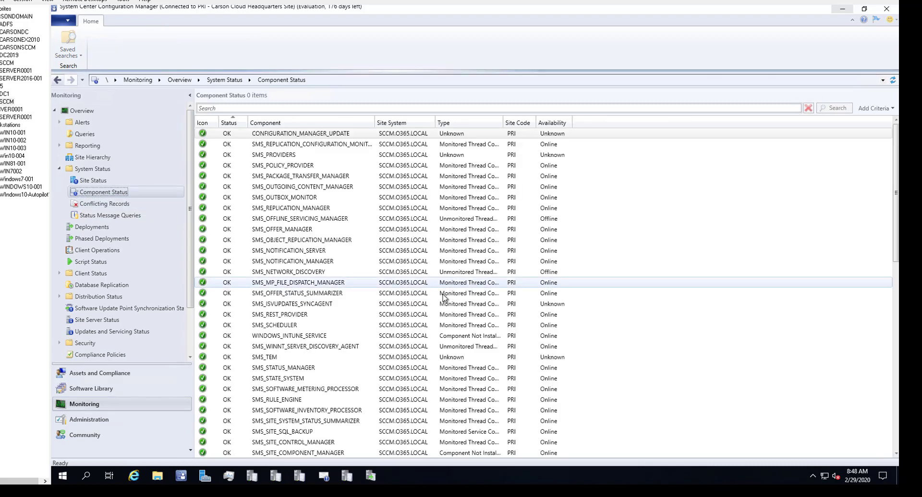
pyautogui.scroll(-10, 422, 336)
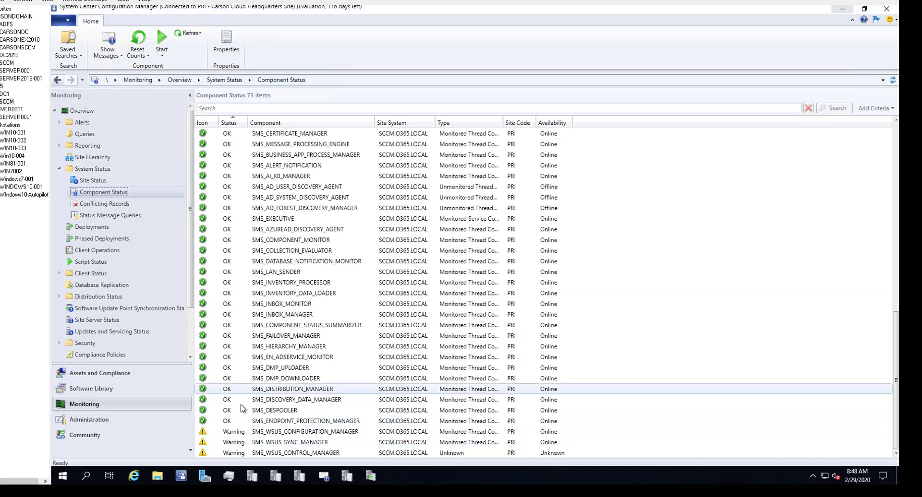
pyautogui.moveTo(290, 481)
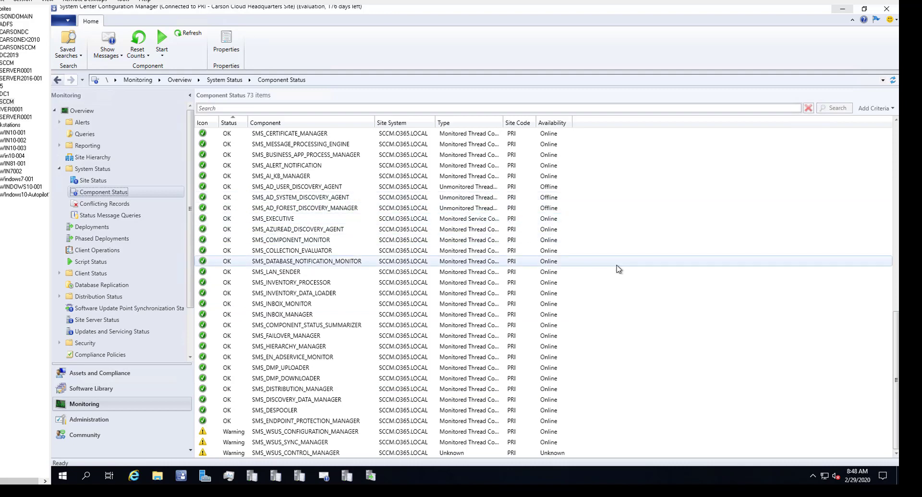
pyautogui.moveTo(347, 476)
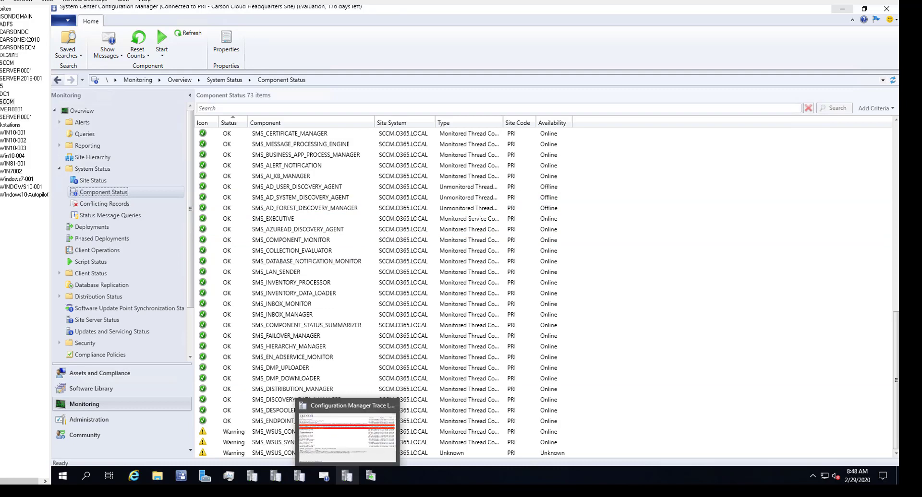